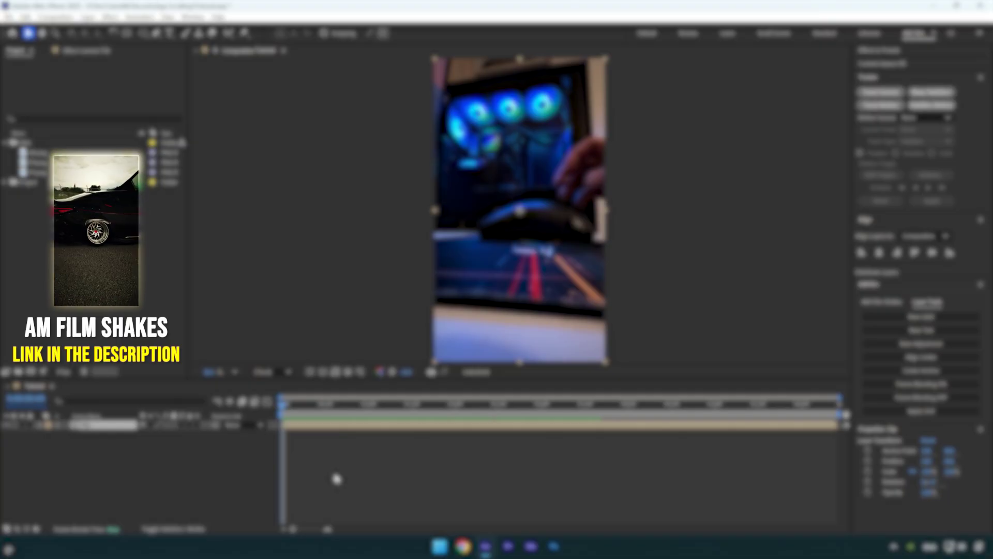
# Step: Move the Tutorial playhead to 0:00:03:00 in the Clip footage
pyautogui.moveTo(284, 423); pyautogui.dragTo(542, 428)
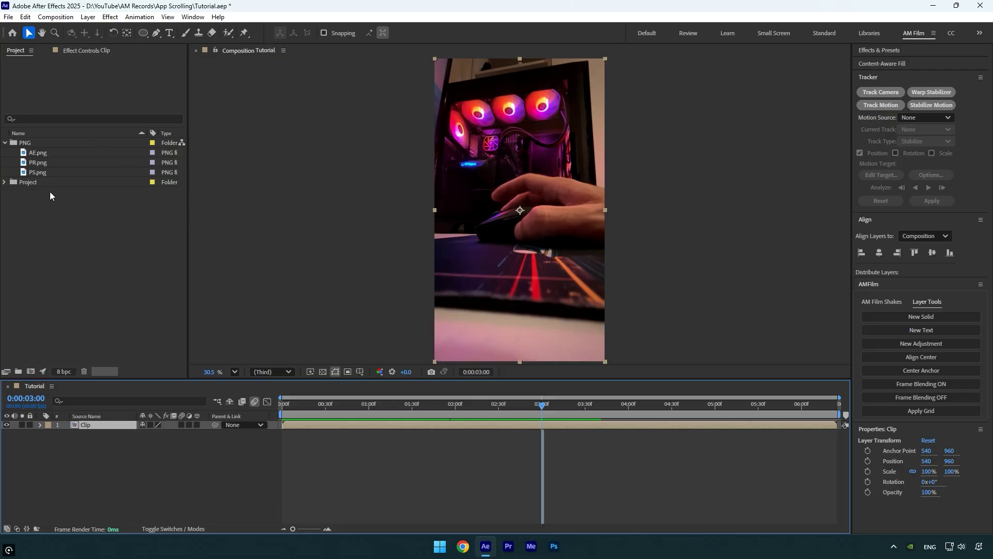
# Step: Add AE.png, PR.png and PS.png as layers above Clip, each scaled to 10%
pyautogui.click(42, 152)
pyautogui.keyDown('shift'); pyautogui.click(39, 173); pyautogui.keyUp('shift')
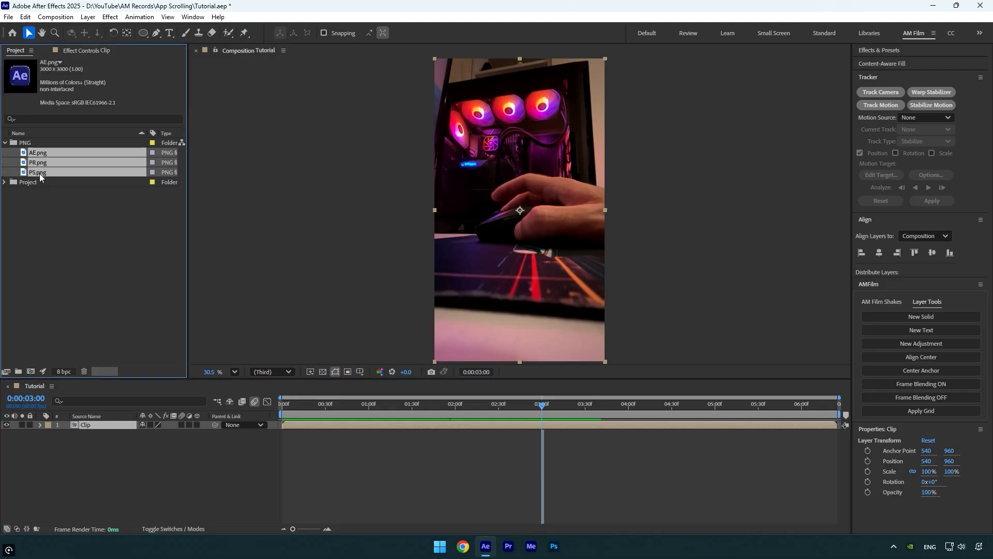
pyautogui.moveTo(39, 151); pyautogui.dragTo(98, 421)
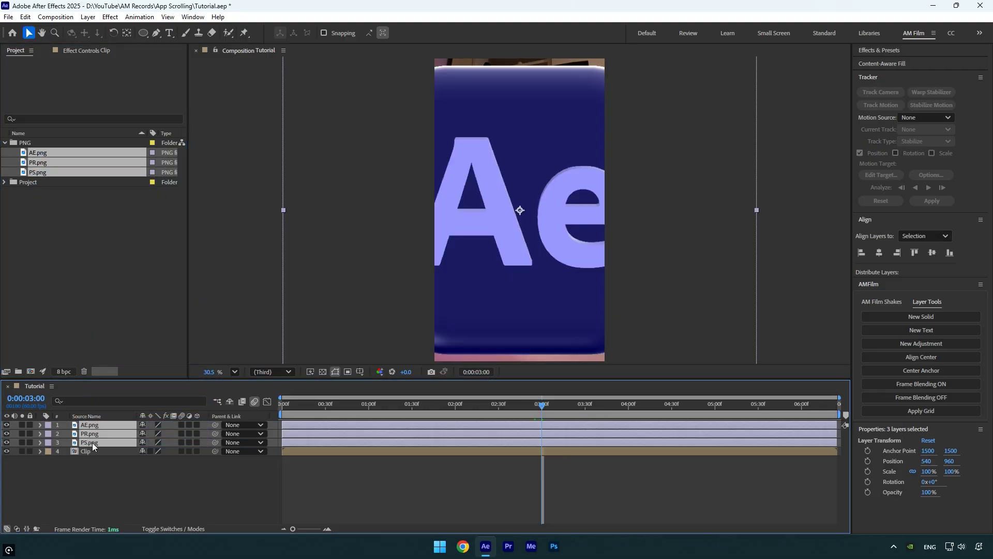
pyautogui.press('s')
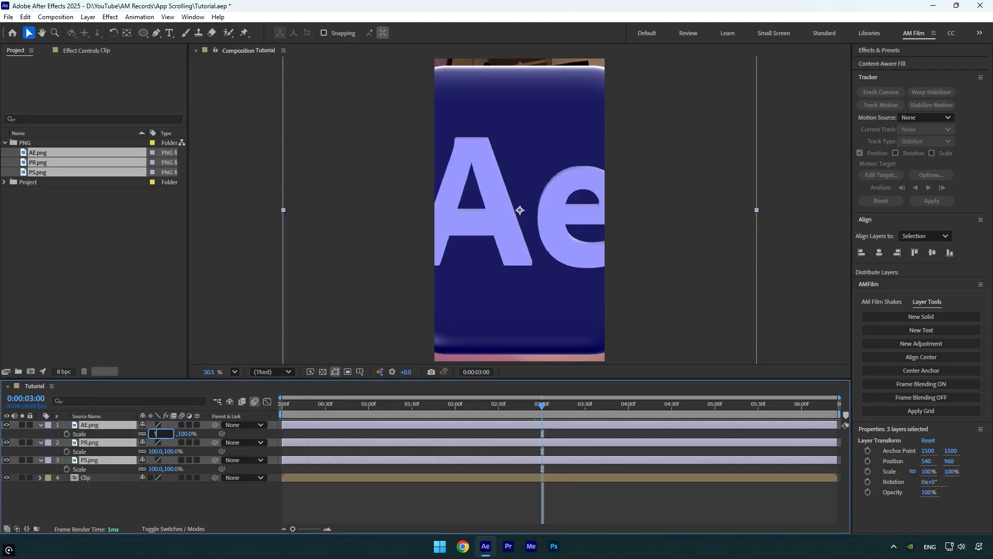
pyautogui.write('10')
pyautogui.press('Return')
pyautogui.press('s')
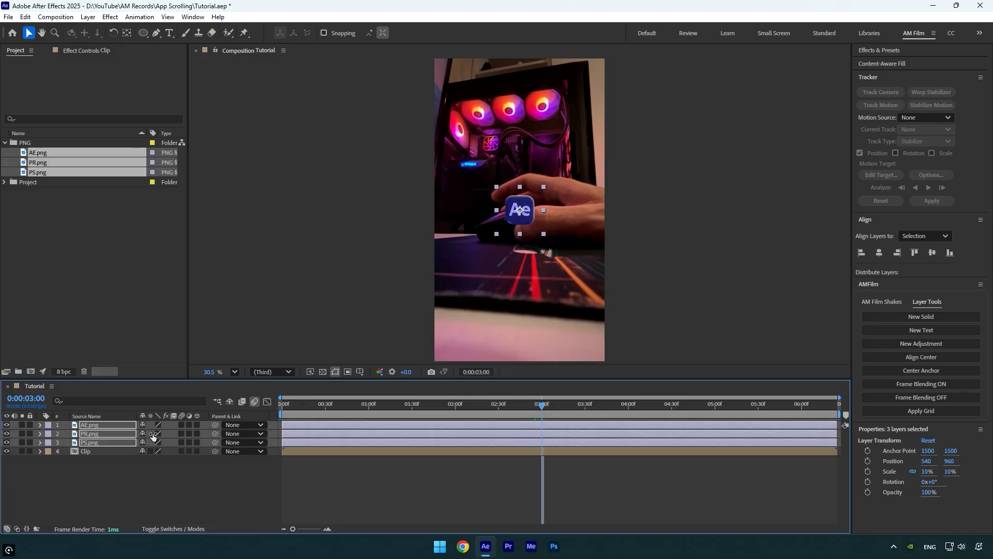
# Step: Add a Null Object, centre its anchor point, and align it to the composition centre
pyautogui.rightClick(98, 476)
pyautogui.moveTo(124, 353)
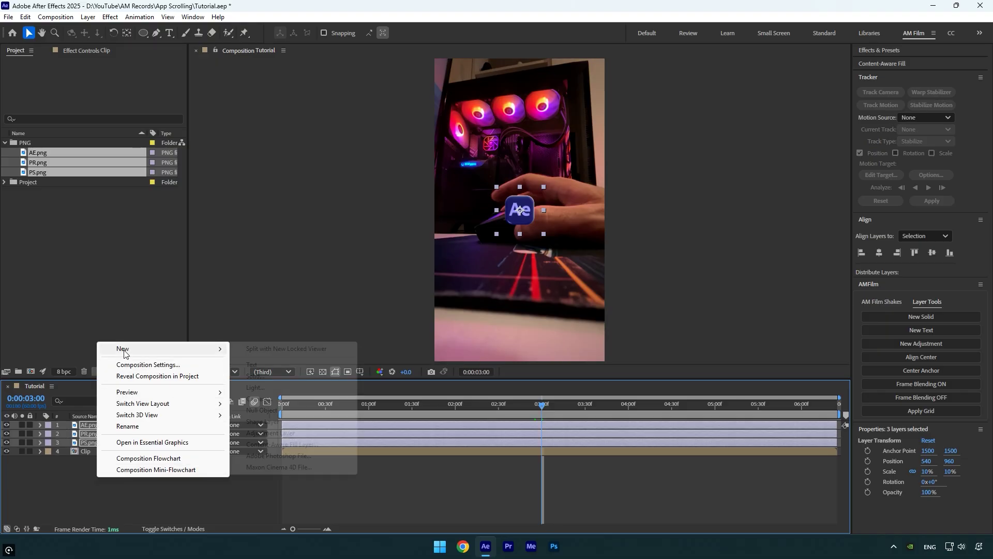
pyautogui.click(255, 409)
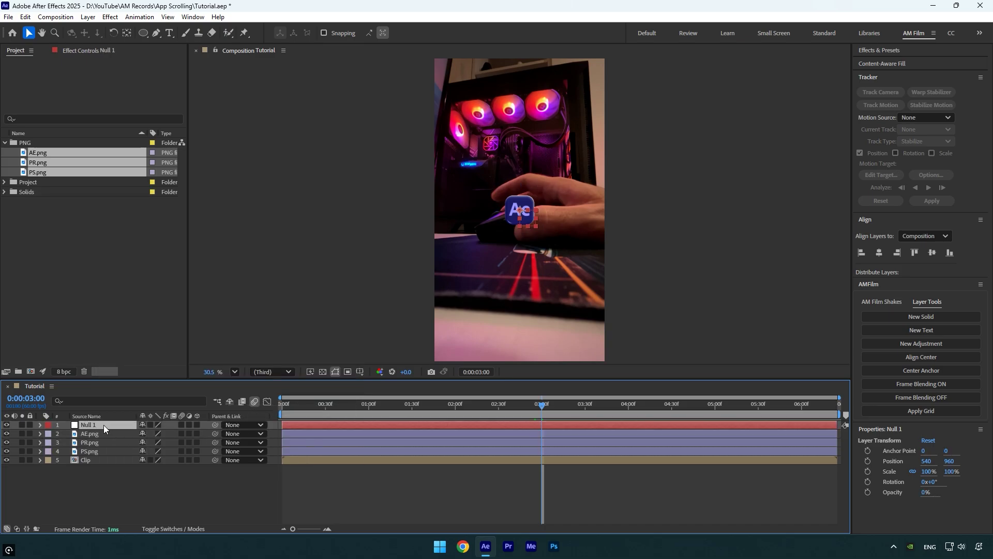
pyautogui.doubleClick(126, 33)
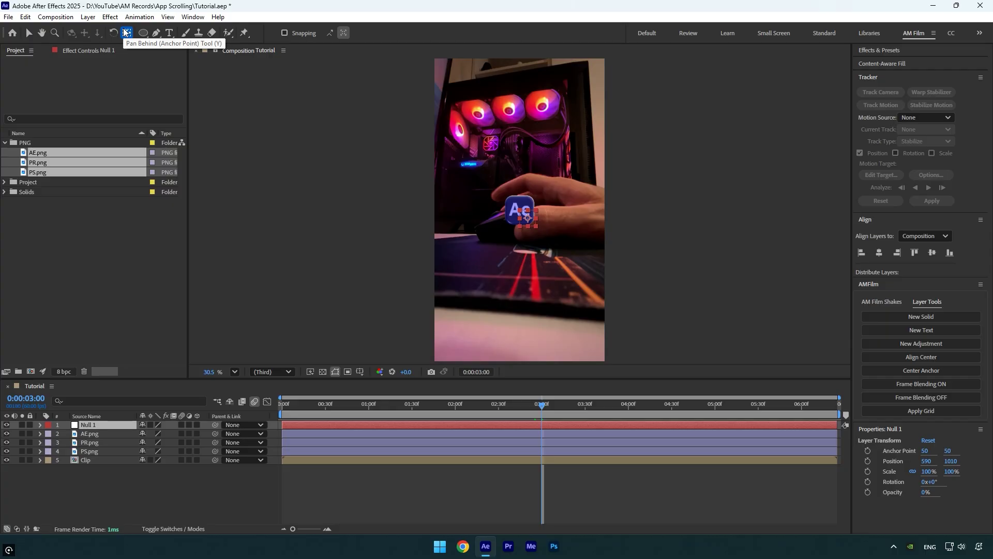
pyautogui.click(878, 252)
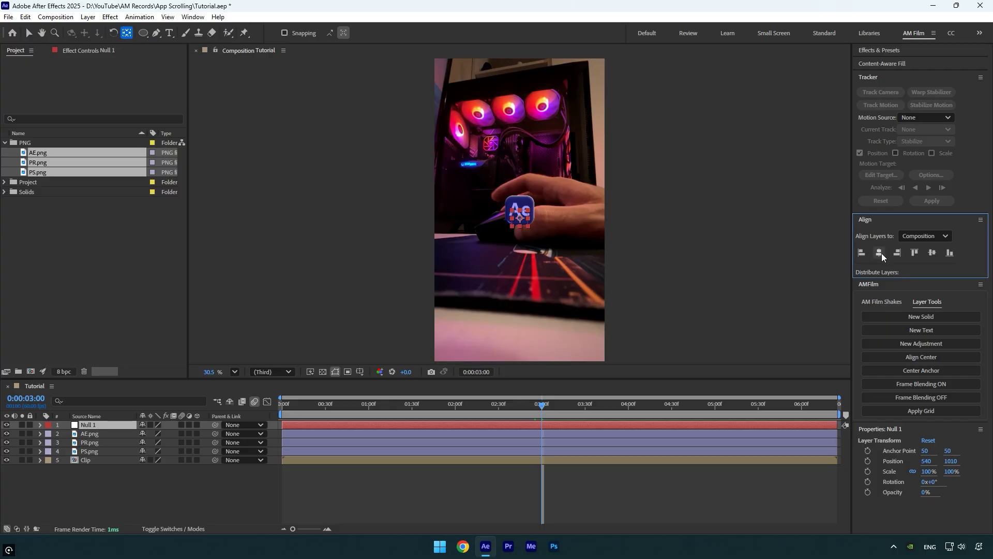
pyautogui.click(932, 253)
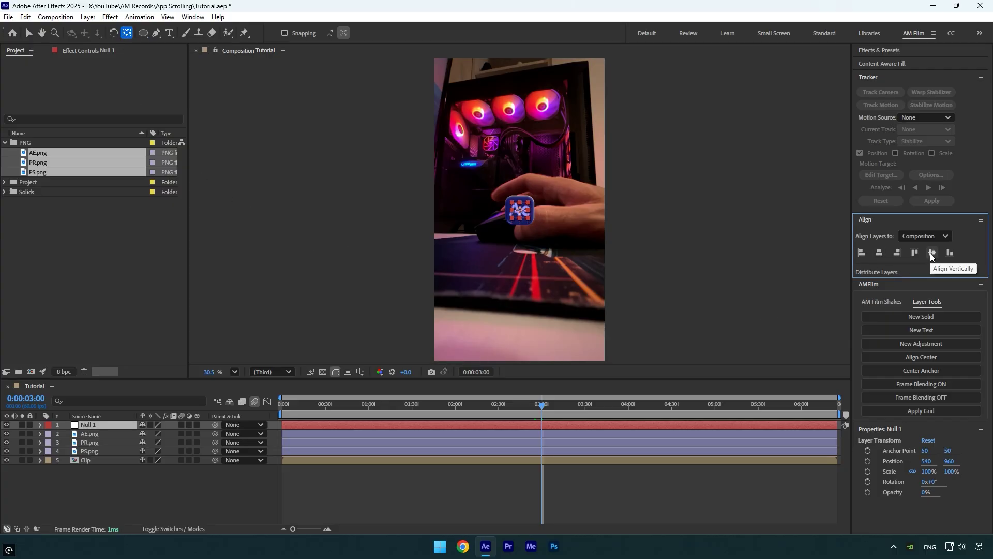
# Step: Parent the AE, PR and PS icon layers to Null 1
pyautogui.click(89, 433)
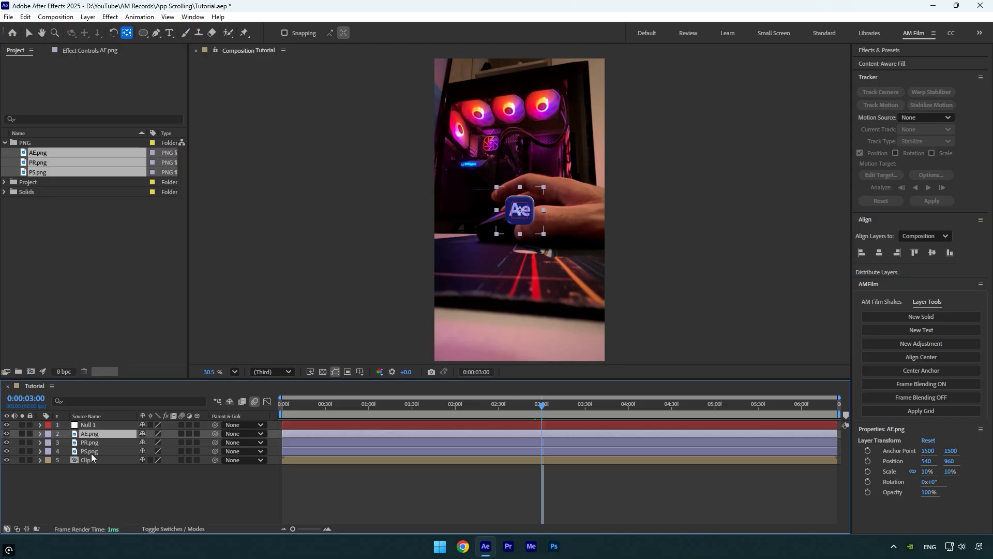
pyautogui.keyDown('shift'); pyautogui.click(91, 451); pyautogui.keyUp('shift')
pyautogui.moveTo(214, 434); pyautogui.dragTo(96, 426)
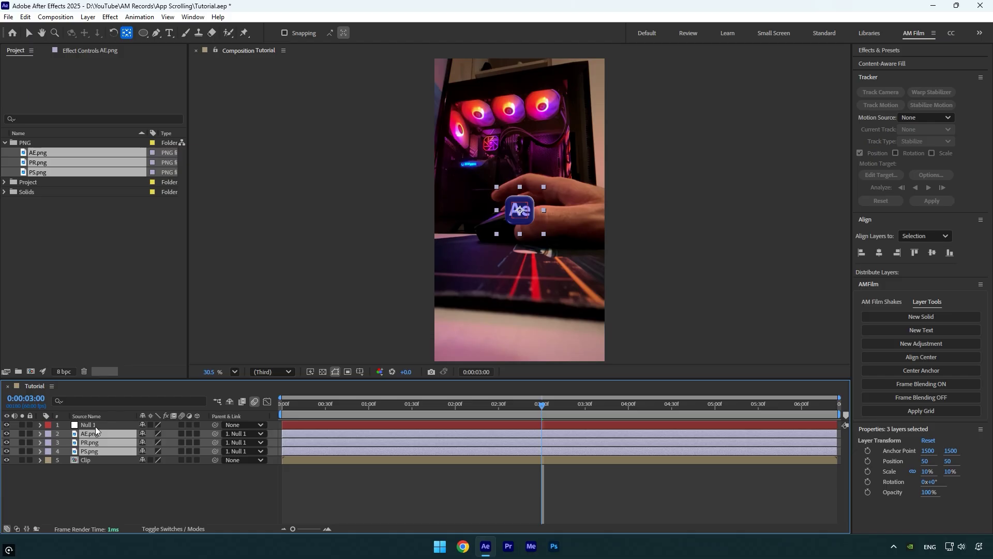
# Step: Turn on 3D for Null 1 and the three icon layers, then deselect all
pyautogui.click(197, 424)
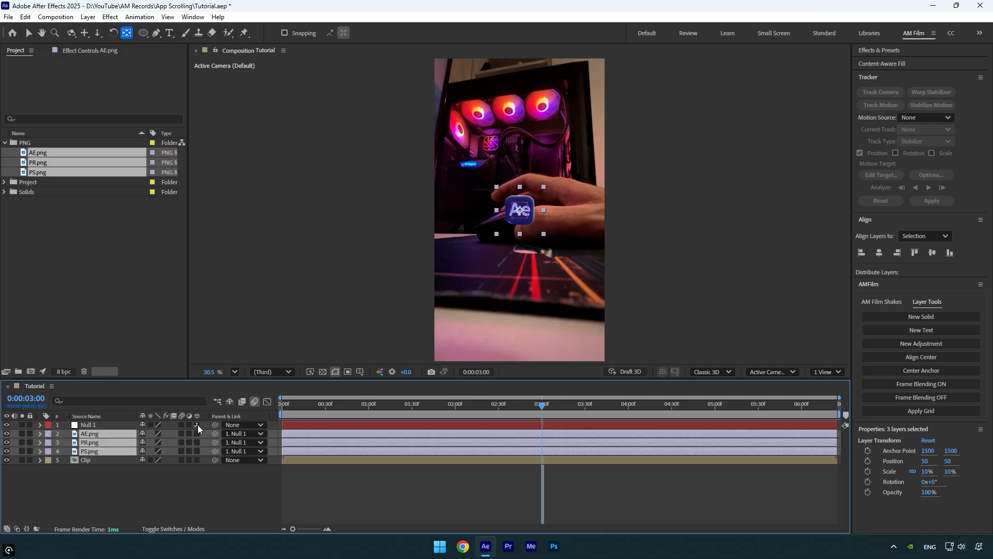
pyautogui.click(197, 443)
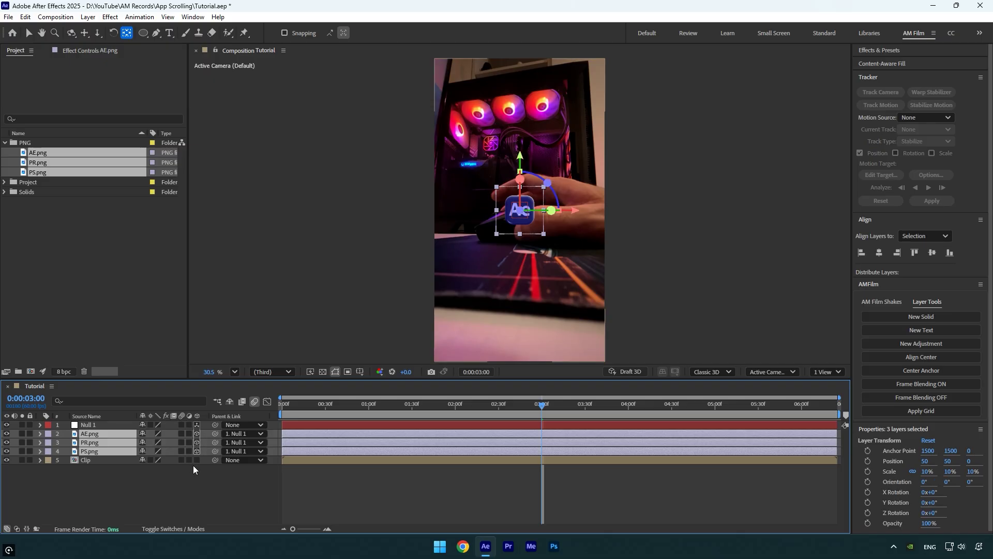
pyautogui.click(201, 464)
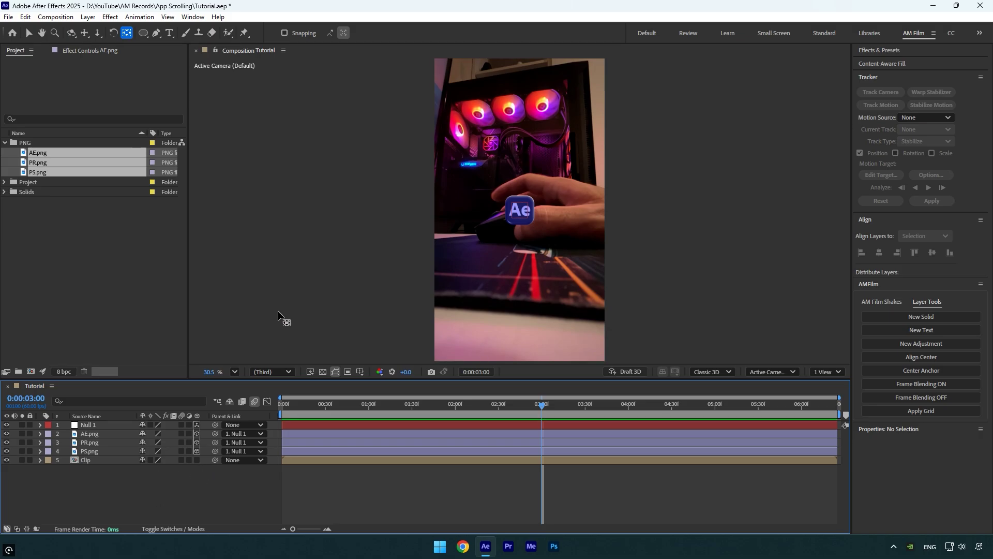
# Step: Set the Ellipse tool to no fill and a 10 px FFAE00 orange stroke
pyautogui.moveTo(143, 33); pyautogui.dragTo(197, 59)
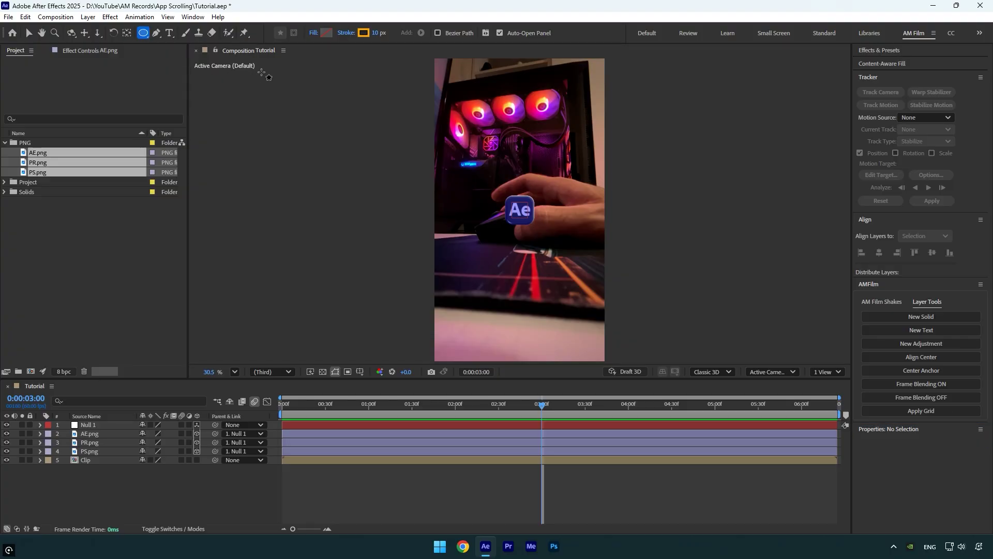
pyautogui.click(313, 33)
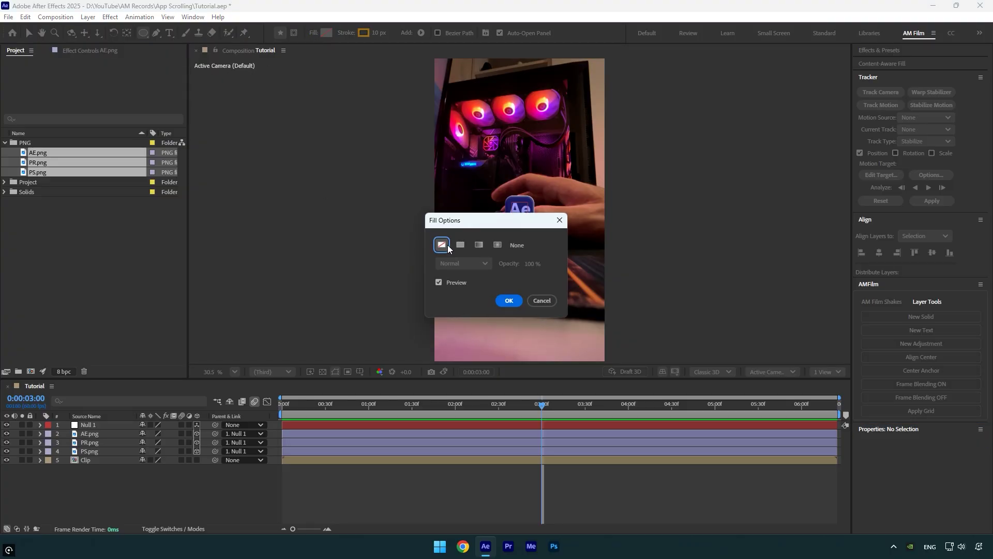
pyautogui.click(509, 300)
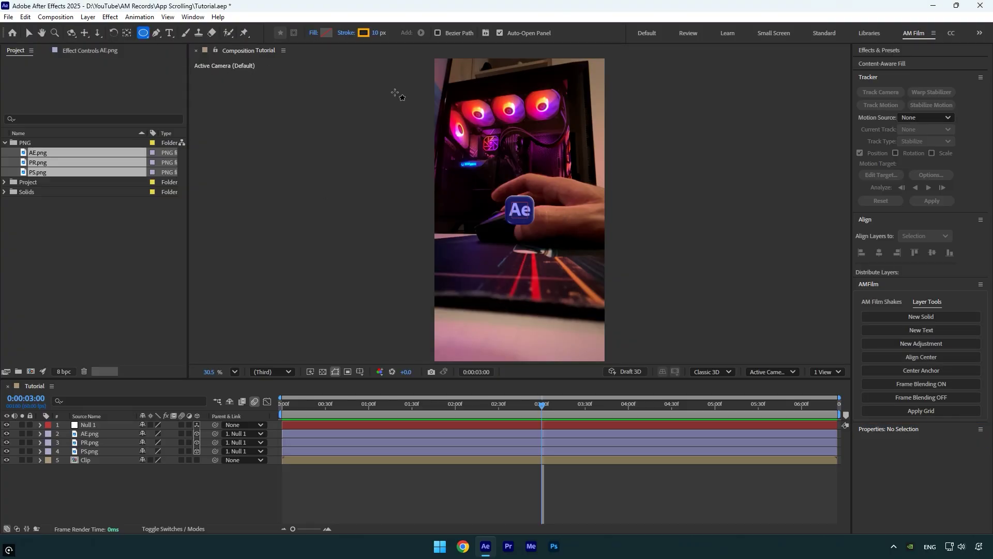
pyautogui.click(347, 33)
pyautogui.click(507, 300)
pyautogui.click(365, 33)
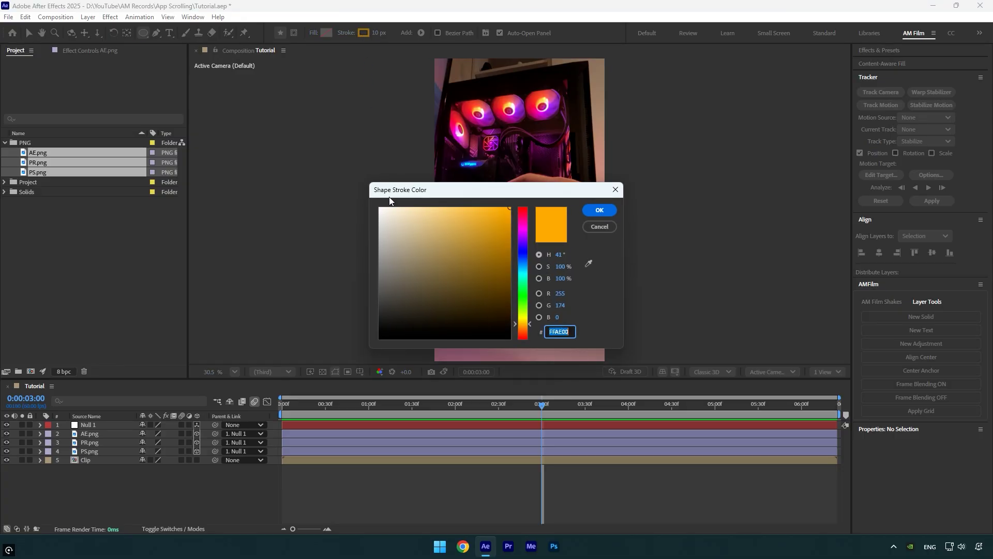
pyautogui.click(600, 210)
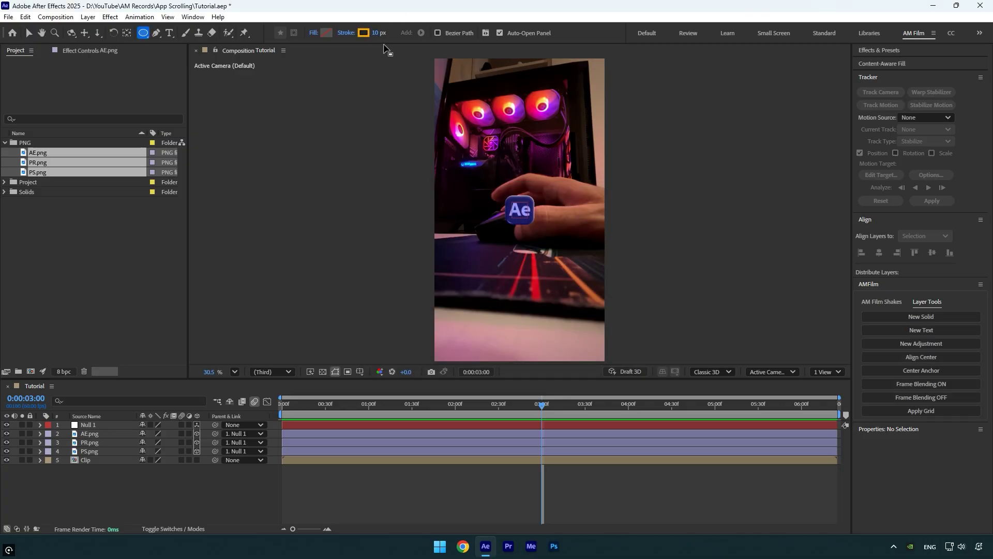
# Step: Show title/action safe guides and draw an orange guide circle around the Ae icon
pyautogui.click(359, 372)
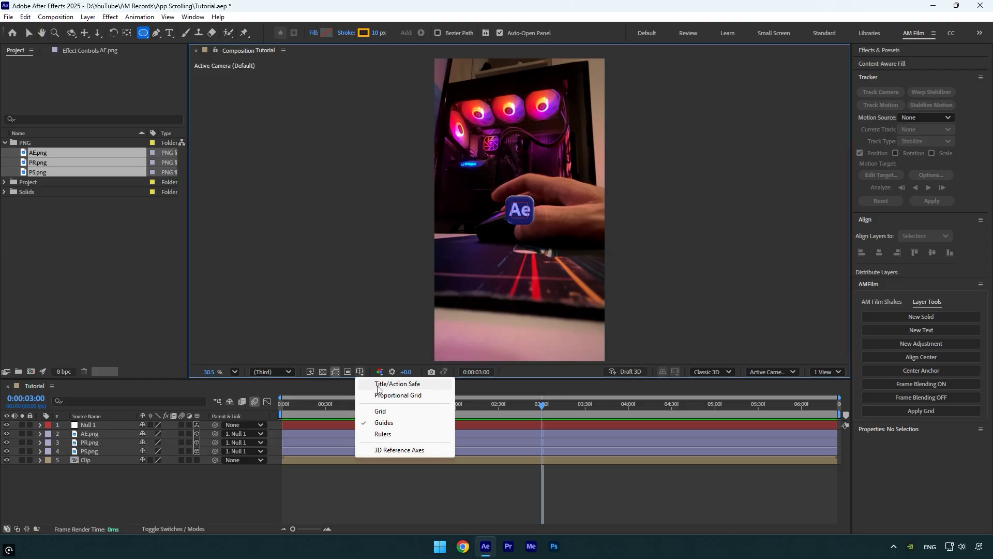
pyautogui.click(385, 384)
pyautogui.scroll(6, 521, 209)
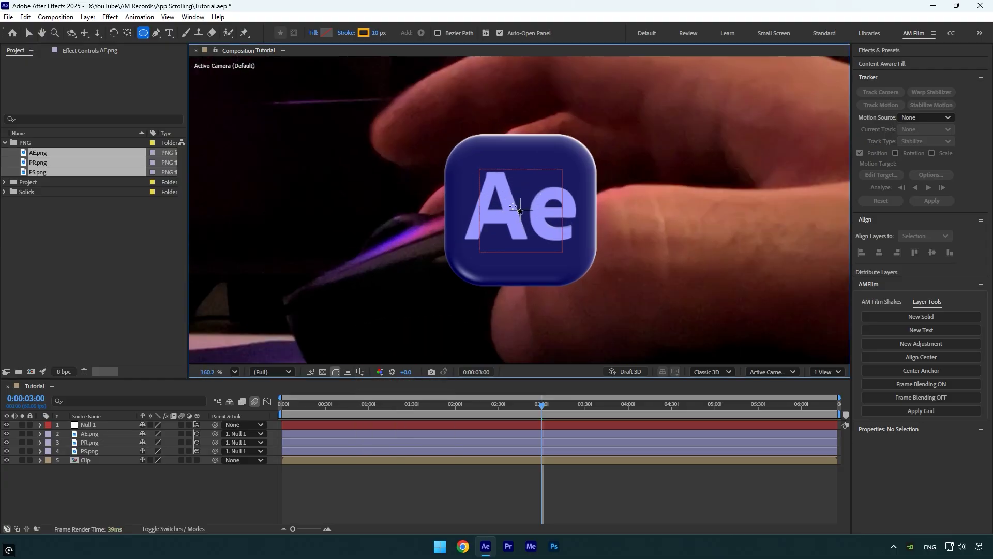
pyautogui.moveTo(520, 209); pyautogui.dragTo(685, 337)
pyautogui.hotkey('shift', '/')
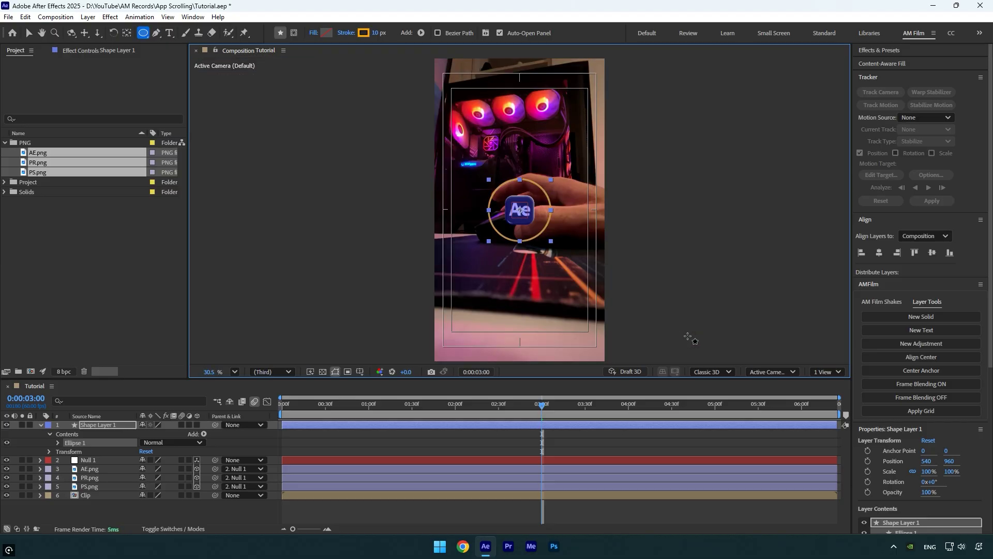
# Step: Arrange the icons with Ae right of centre, Pr left of centre, and Ps below
pyautogui.click(91, 469)
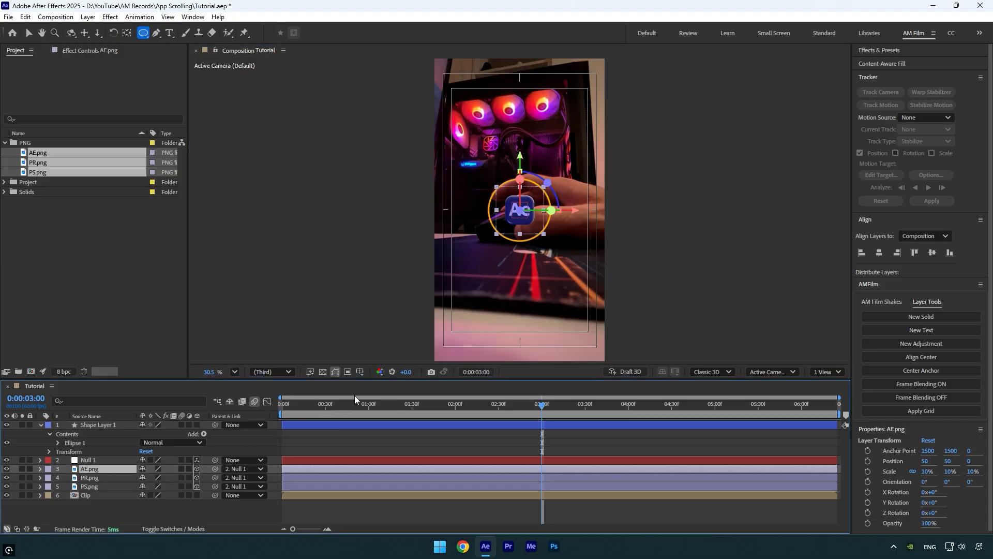
pyautogui.scroll(8, 520, 212)
pyautogui.press('v')
pyautogui.moveTo(584, 215); pyautogui.dragTo(693, 214)
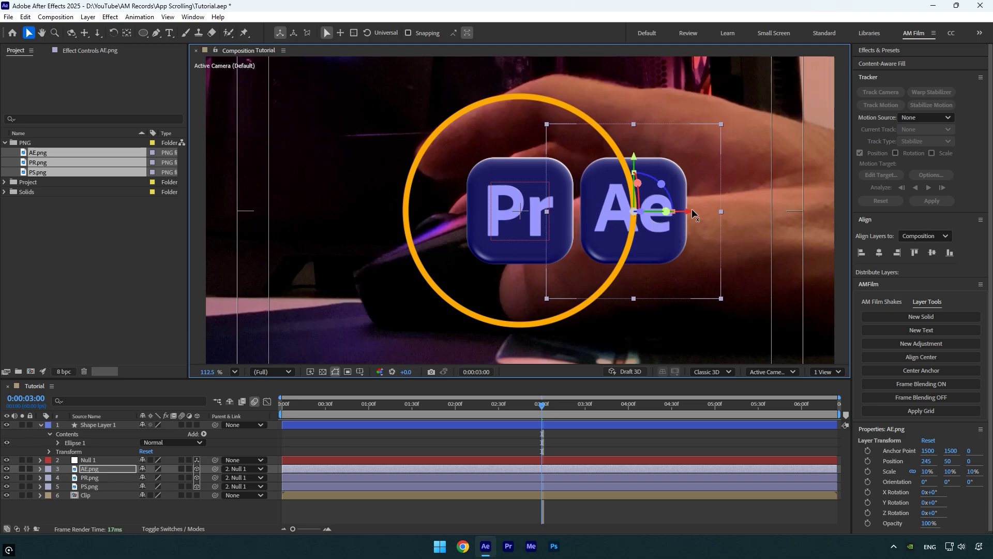
pyautogui.click(519, 228)
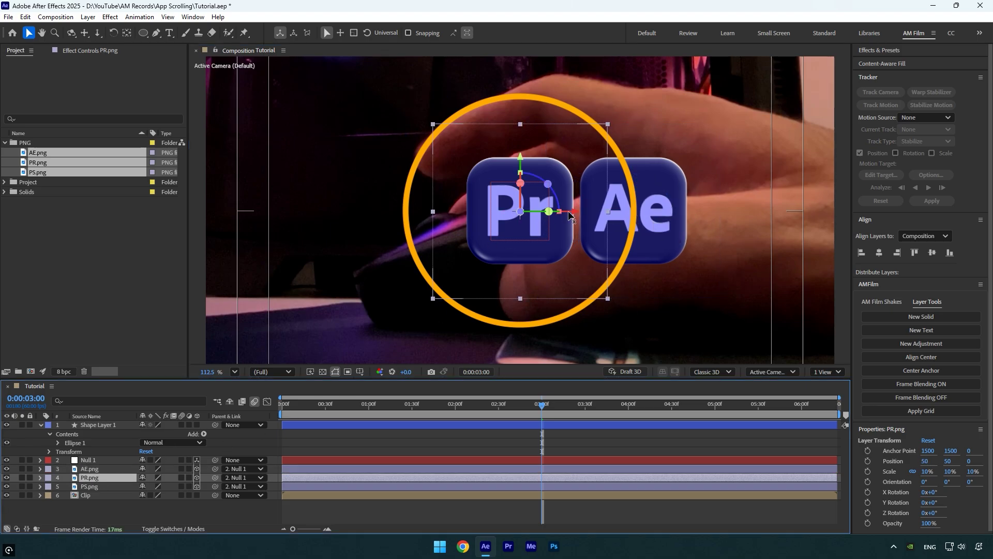
pyautogui.moveTo(569, 215); pyautogui.dragTo(459, 218)
pyautogui.click(522, 169)
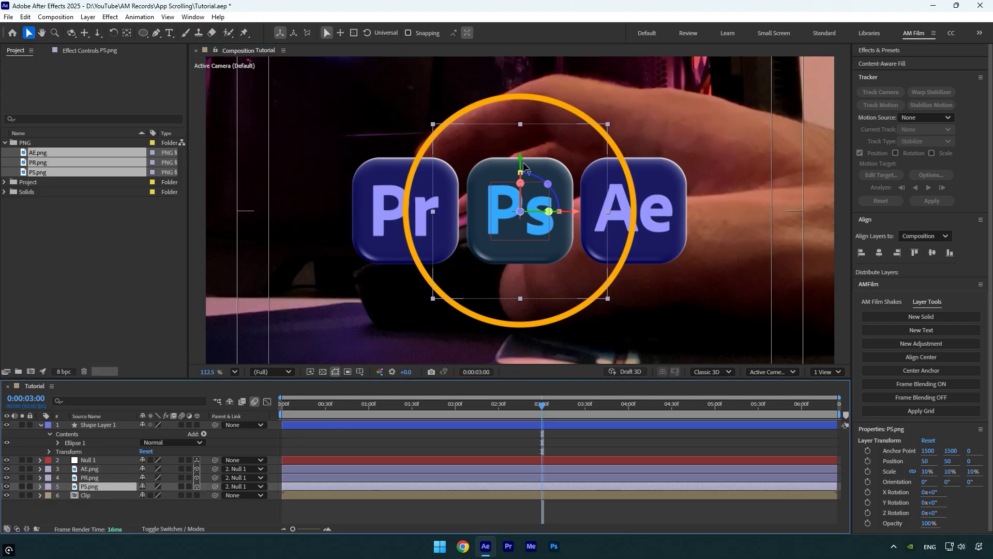
pyautogui.moveTo(523, 165); pyautogui.dragTo(523, 275)
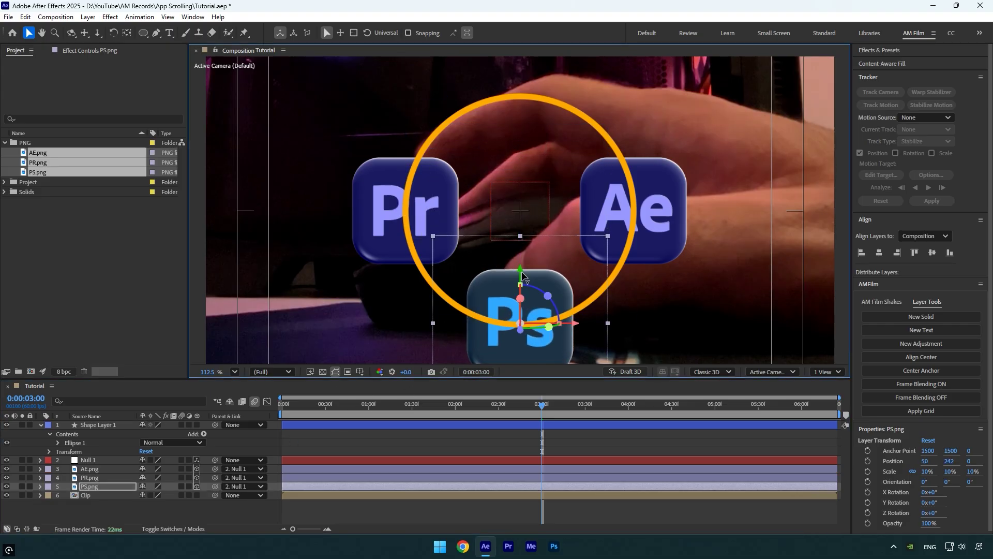
pyautogui.hotkey('shift', '/')
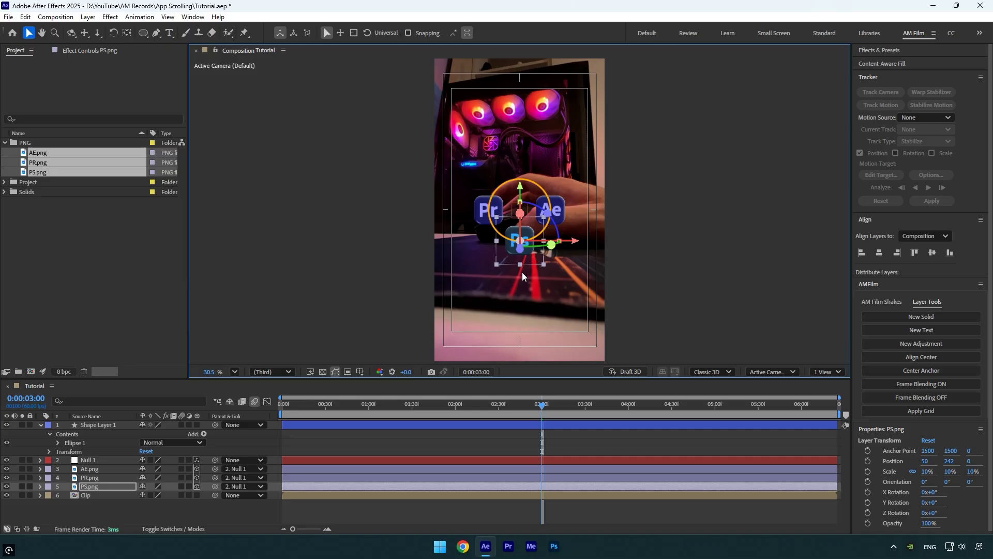
# Step: Hide the title/action safe guides and delete the orange ring shape layer
pyautogui.click(360, 372)
pyautogui.click(389, 383)
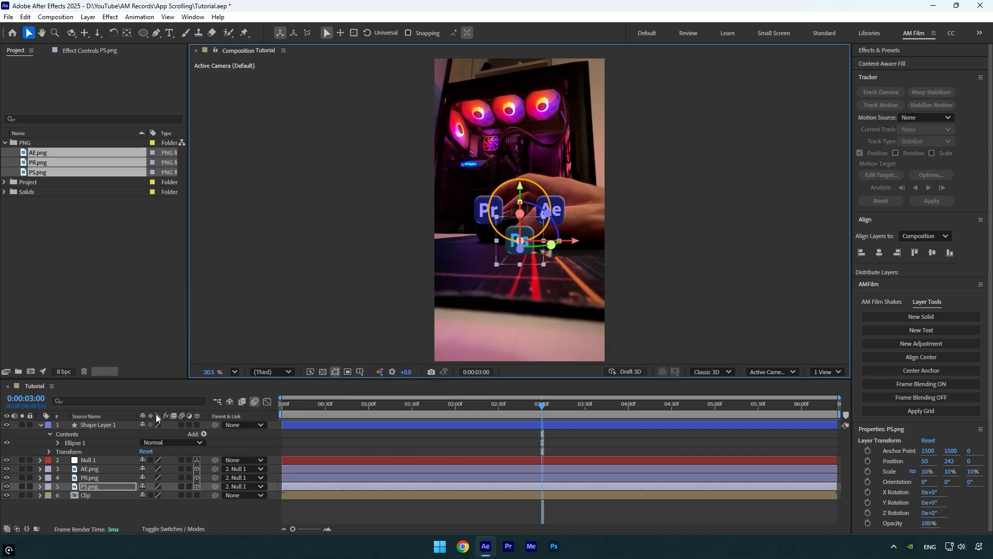
pyautogui.click(101, 425)
pyautogui.press('Delete')
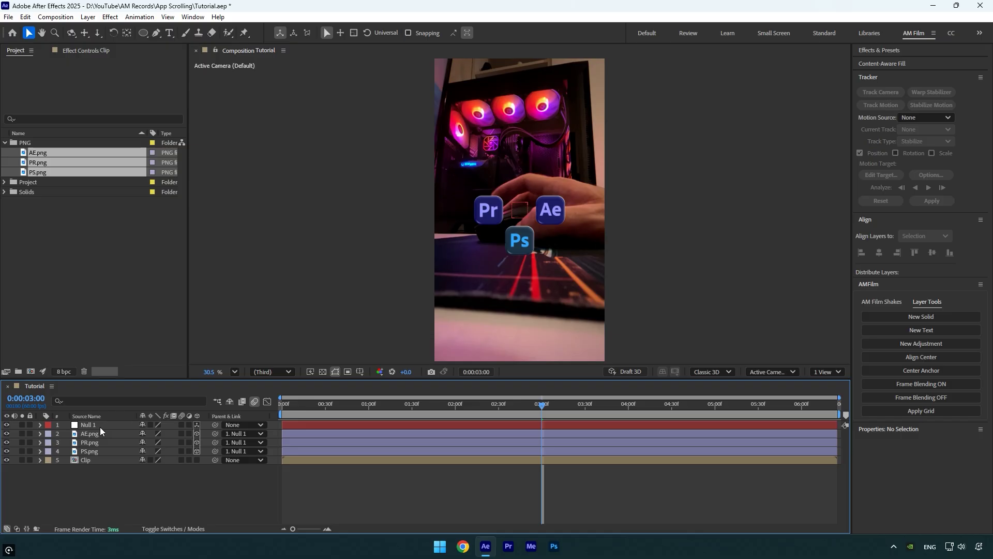
# Step: Hide the null and icons, camera-track Clip, and create a solid and camera on the mouse
pyautogui.moveTo(6, 425); pyautogui.dragTo(5, 453)
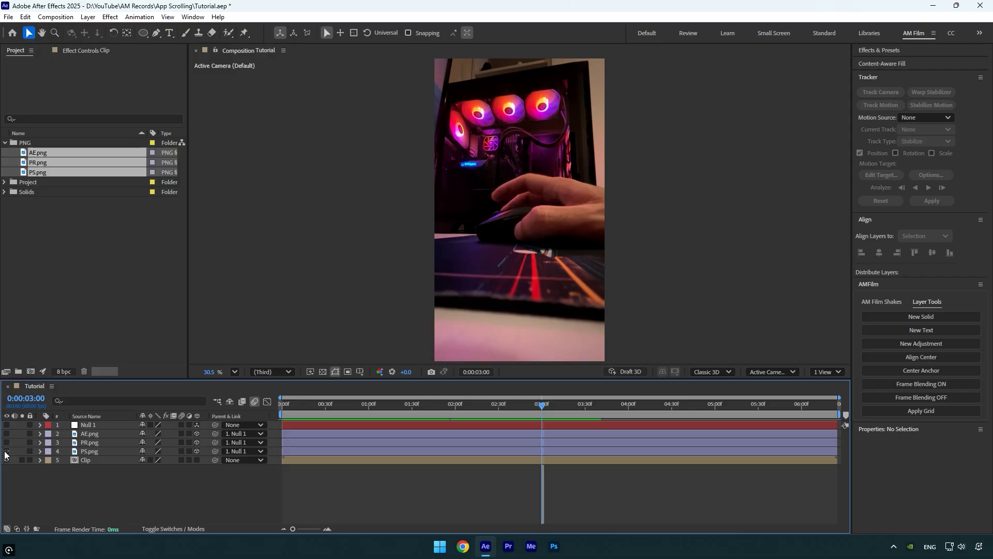
pyautogui.click(92, 462)
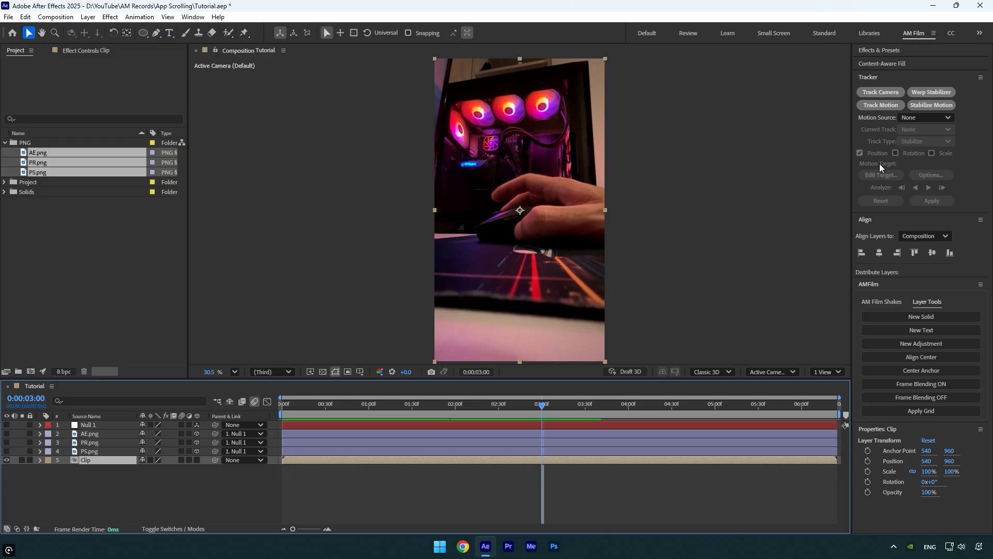
pyautogui.click(880, 92)
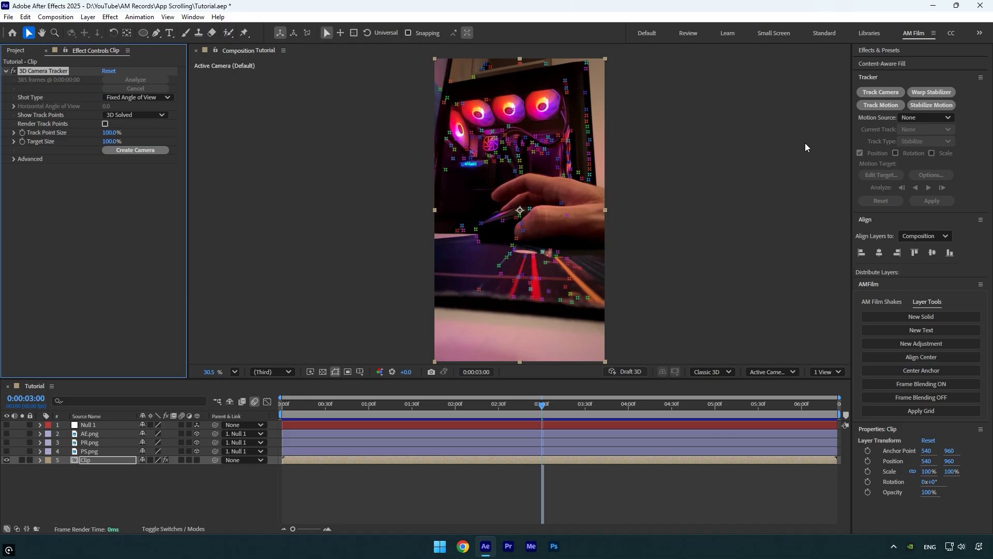
pyautogui.click(518, 221)
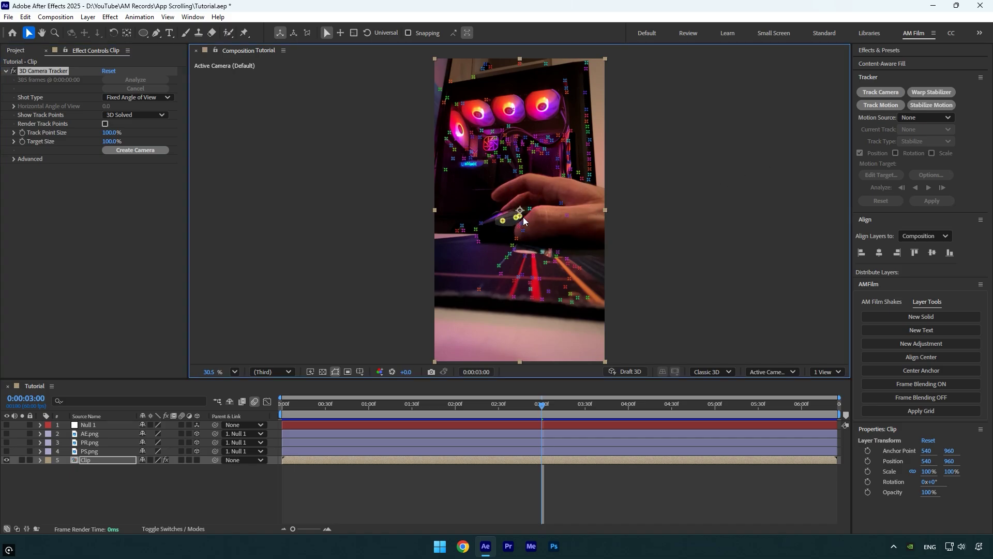
pyautogui.rightClick(515, 219)
pyautogui.click(575, 239)
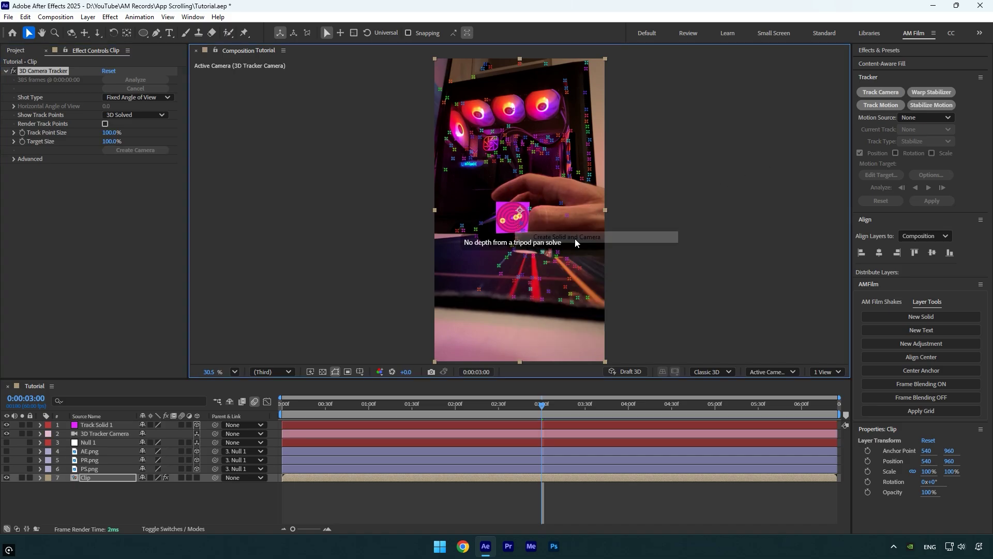
# Step: Unhide Null 1 and the three icon layers and move them to the top of the stack
pyautogui.click(92, 467)
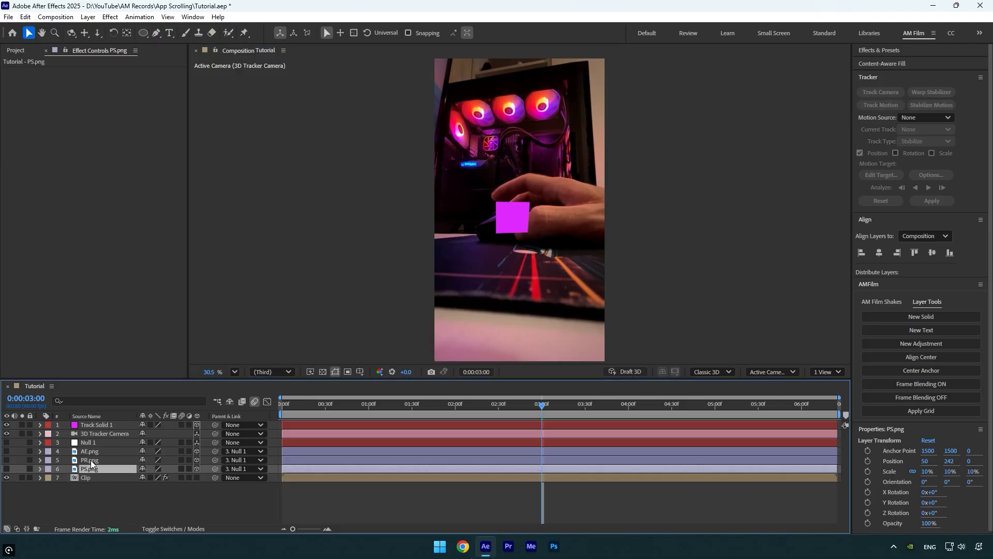
pyautogui.keyDown('shift'); pyautogui.click(86, 442); pyautogui.keyUp('shift')
pyautogui.moveTo(6, 442); pyautogui.dragTo(6, 469)
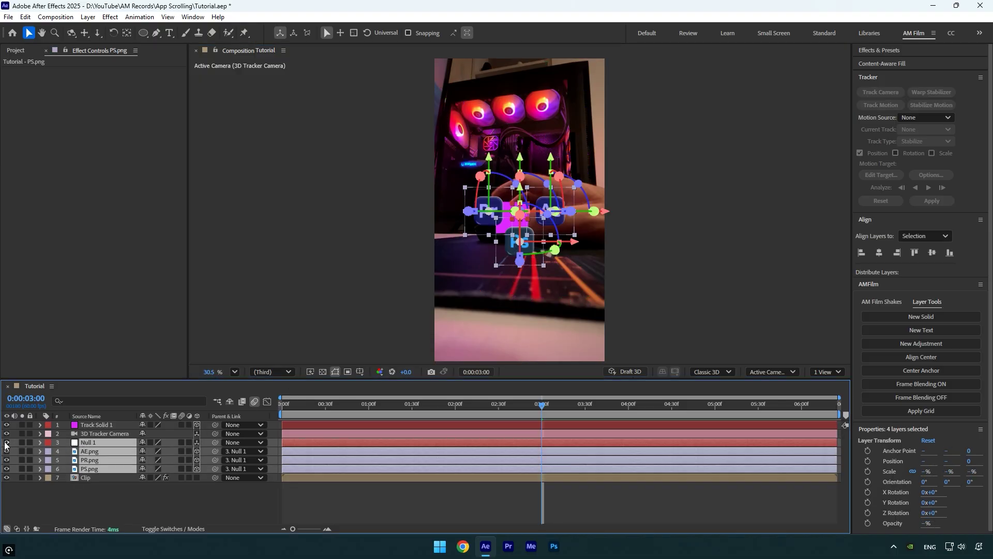
pyautogui.moveTo(85, 446); pyautogui.dragTo(88, 427)
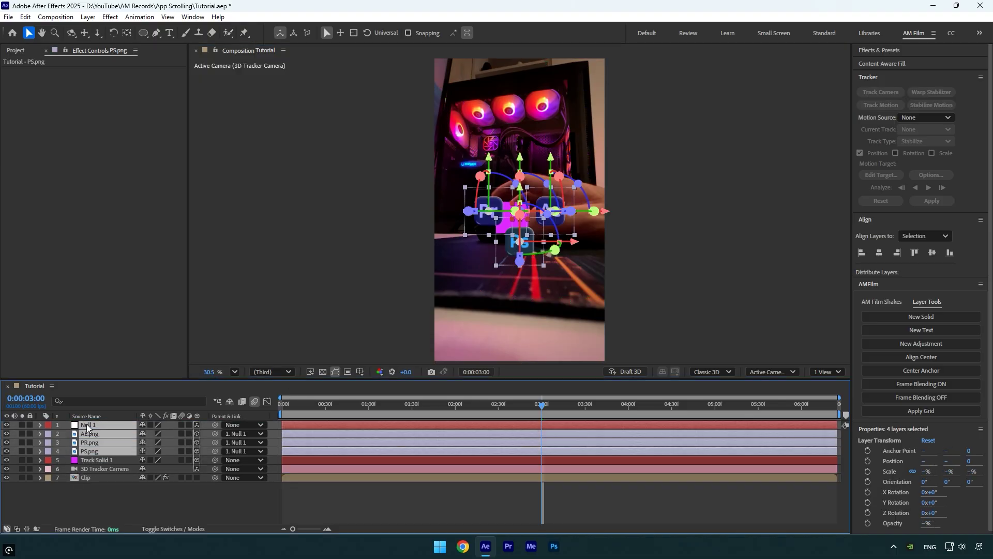
# Step: Select Track Solid 1's tracked Position and hide the magenta track solid
pyautogui.click(97, 460)
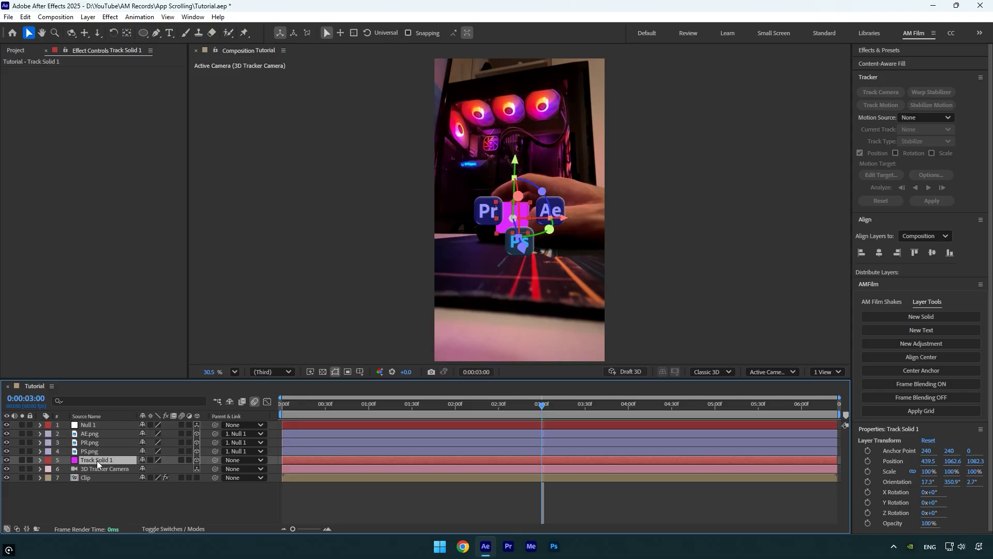
pyautogui.press('p')
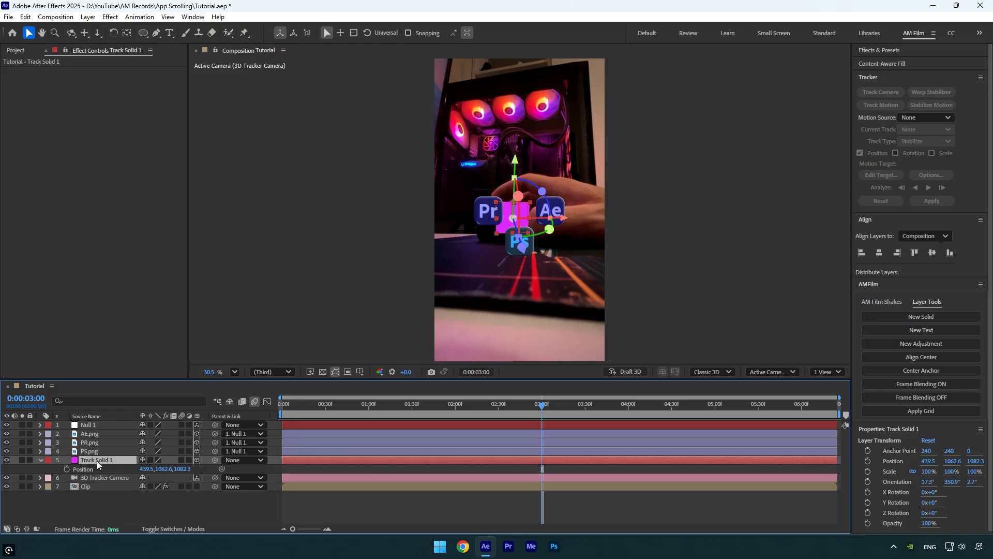
pyautogui.click(88, 470)
pyautogui.click(6, 460)
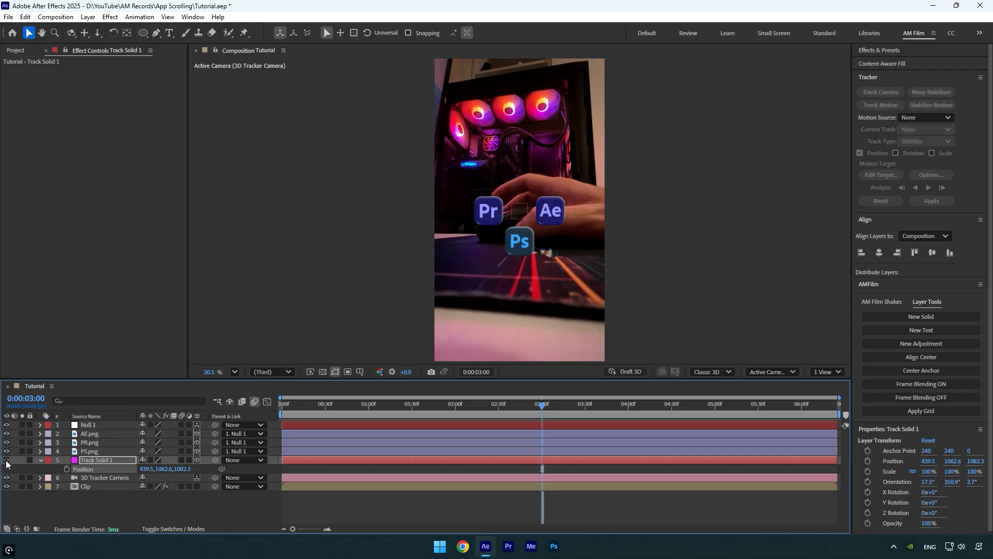
pyautogui.click(40, 459)
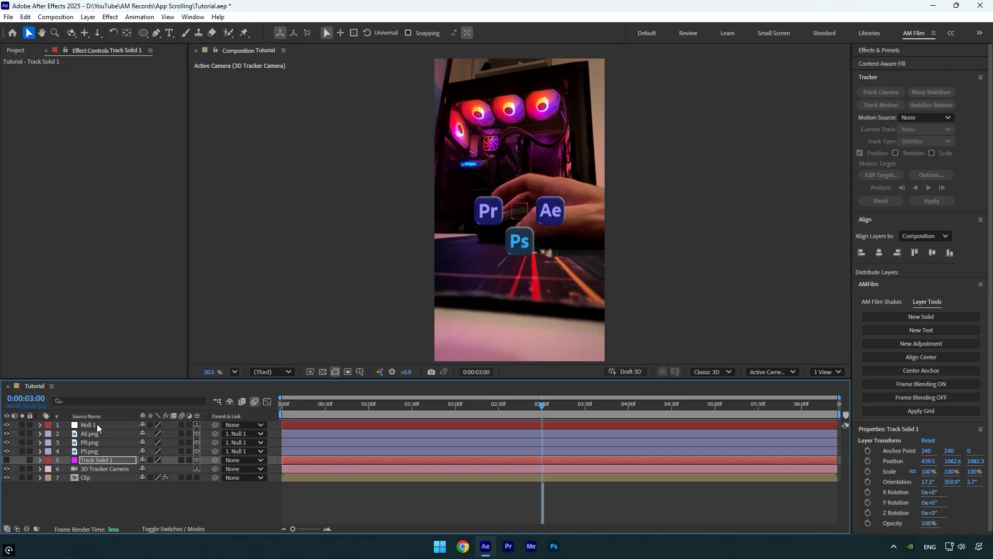
# Step: Scale Null 1 to 180% and shift the icon group up and to the left
pyautogui.click(97, 423)
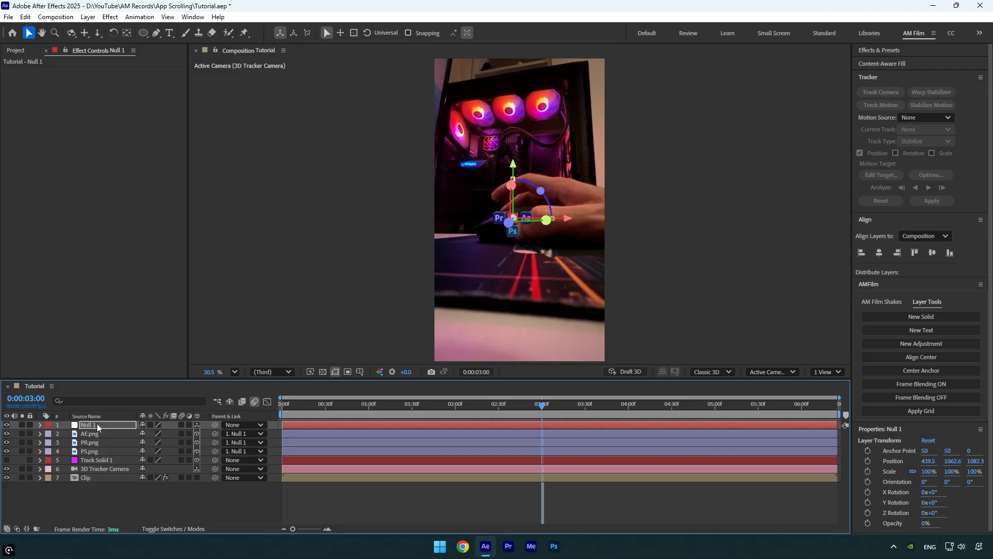
pyautogui.press('s')
pyautogui.moveTo(155, 434); pyautogui.dragTo(195, 433)
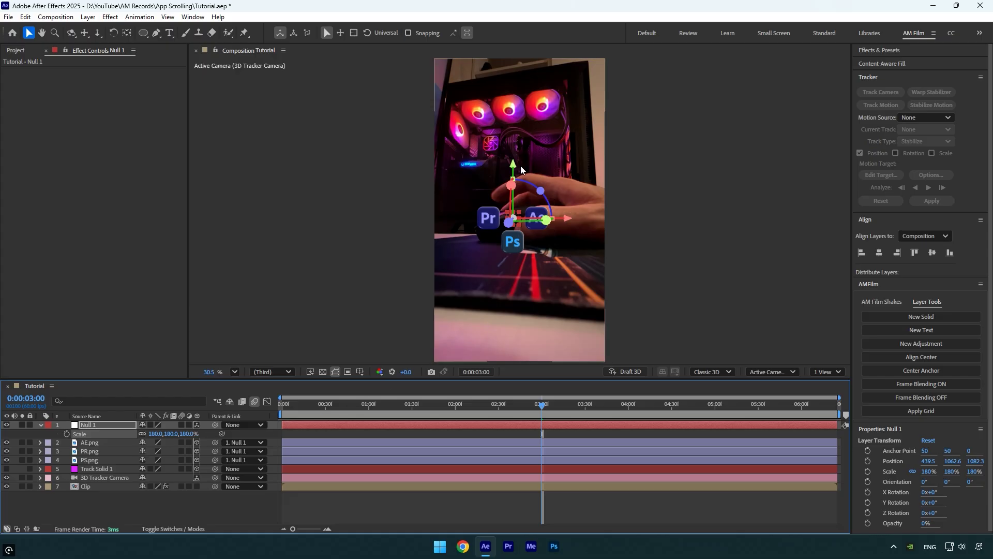
pyautogui.moveTo(521, 169); pyautogui.dragTo(519, 149)
pyautogui.moveTo(568, 200); pyautogui.dragTo(555, 200)
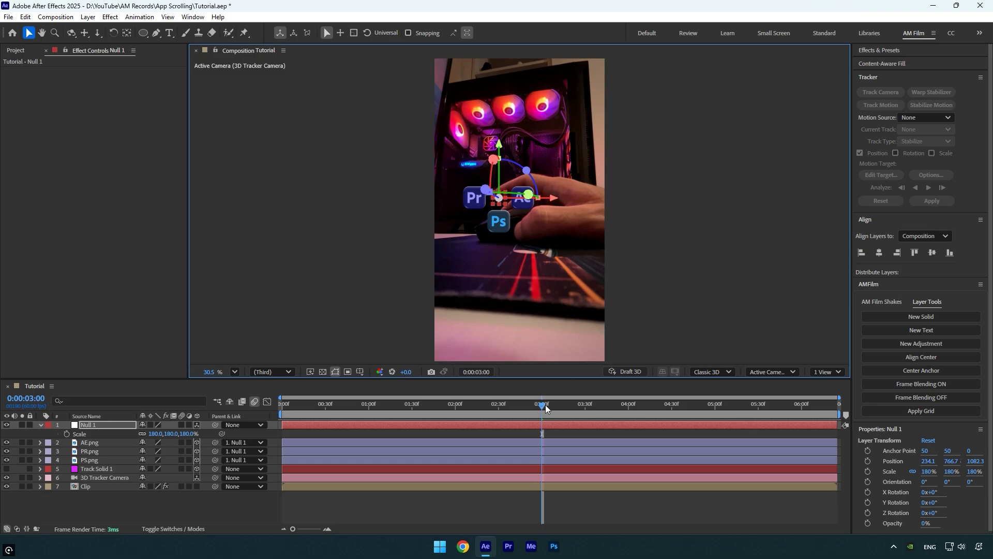
pyautogui.moveTo(543, 405)
pyautogui.mouseDown()
pyautogui.moveTo(254, 406)
pyautogui.moveTo(407, 411)
pyautogui.mouseUp()
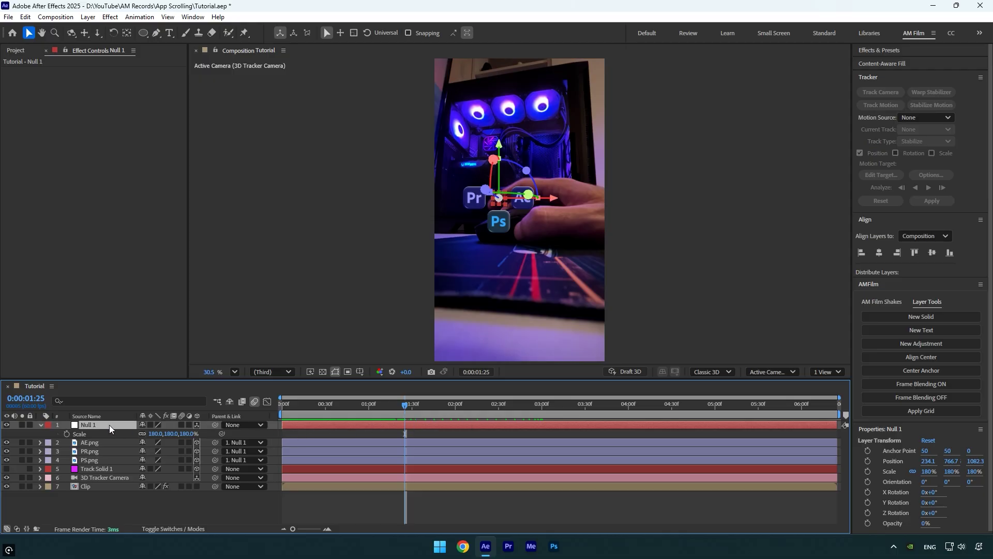
# Step: Keyframe Null 1's Scale from 0% up to 180%, Easy Ease both keys, and show the speed graph
pyautogui.click(66, 433)
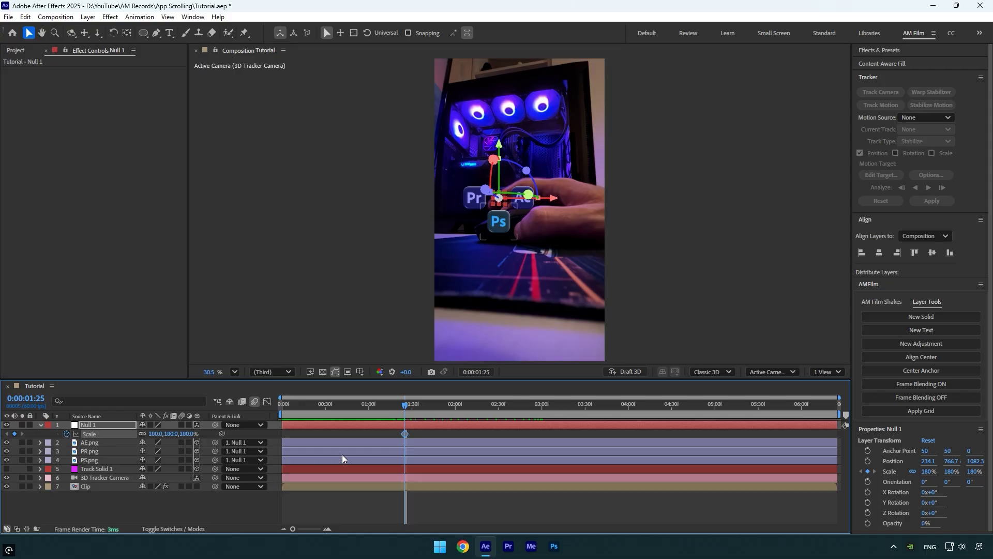
pyautogui.moveTo(405, 433); pyautogui.dragTo(430, 432)
pyautogui.write('0')
pyautogui.press('Return')
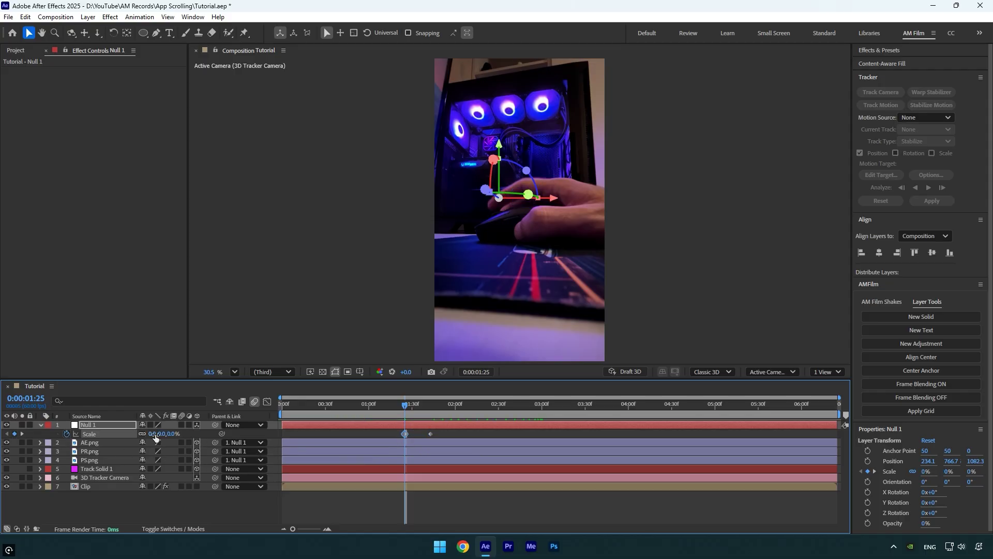
pyautogui.moveTo(405, 404); pyautogui.dragTo(427, 409)
pyautogui.press('space')
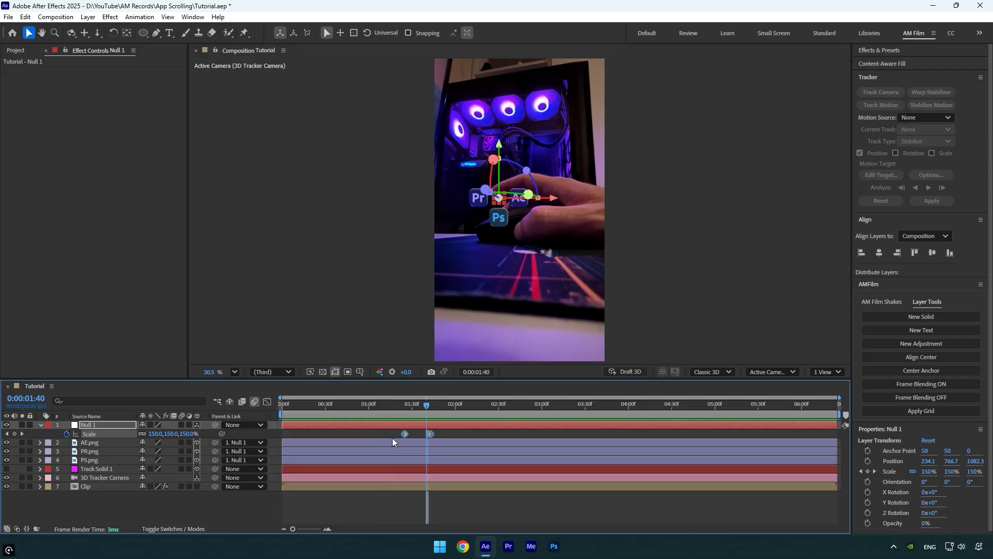
pyautogui.press('F9')
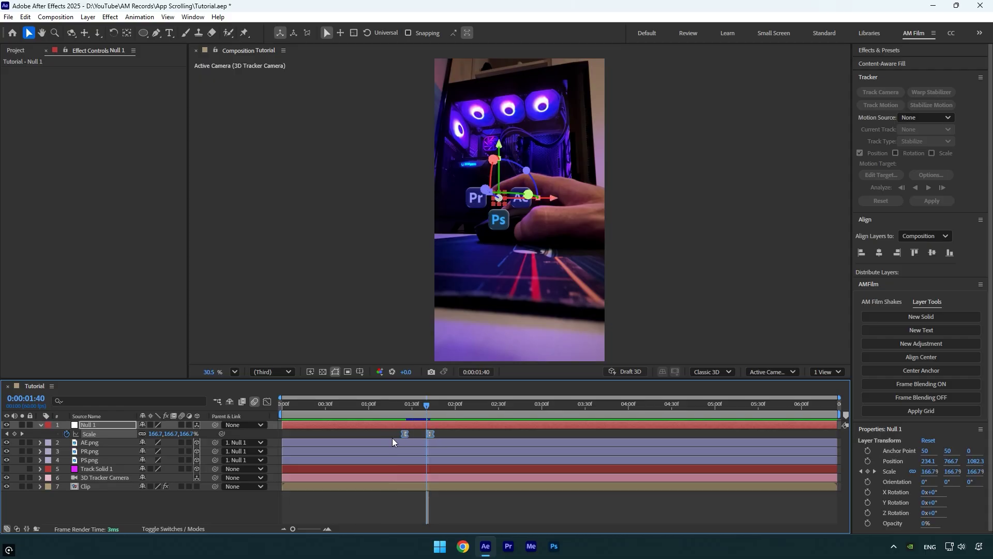
pyautogui.click(266, 403)
# Step: Strengthen the Scale keyframes' easing influence in the speed graph, then shift both keyframes slightly later
pyautogui.rightClick(309, 439)
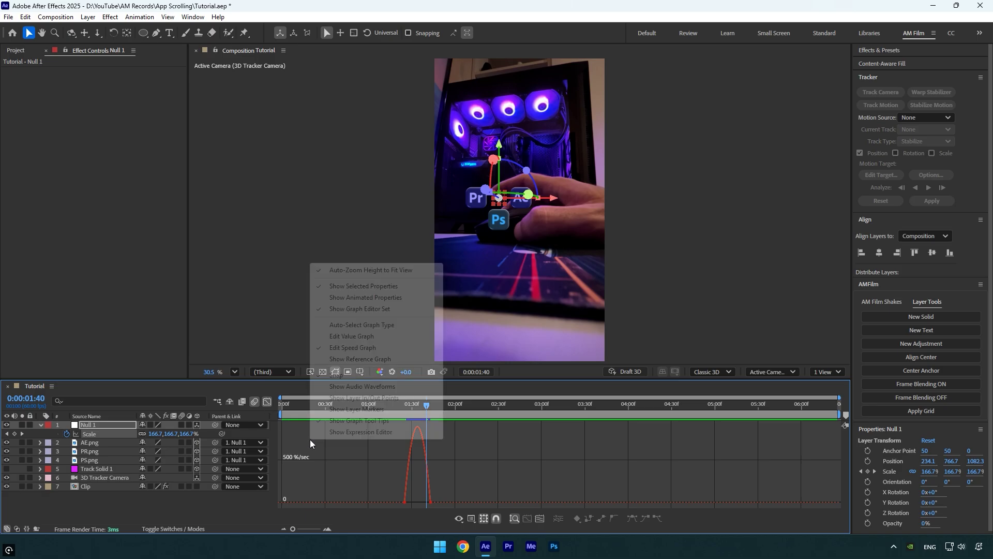
pyautogui.click(353, 347)
pyautogui.moveTo(405, 498); pyautogui.dragTo(419, 501)
pyautogui.click(267, 401)
pyautogui.click(384, 405)
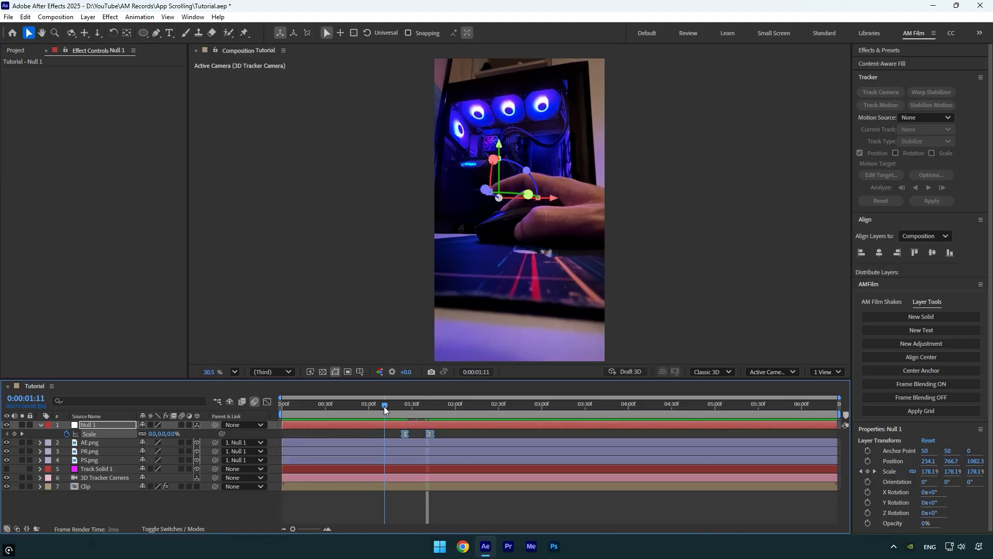
pyautogui.moveTo(383, 405); pyautogui.dragTo(403, 433)
pyautogui.moveTo(381, 403); pyautogui.dragTo(347, 405)
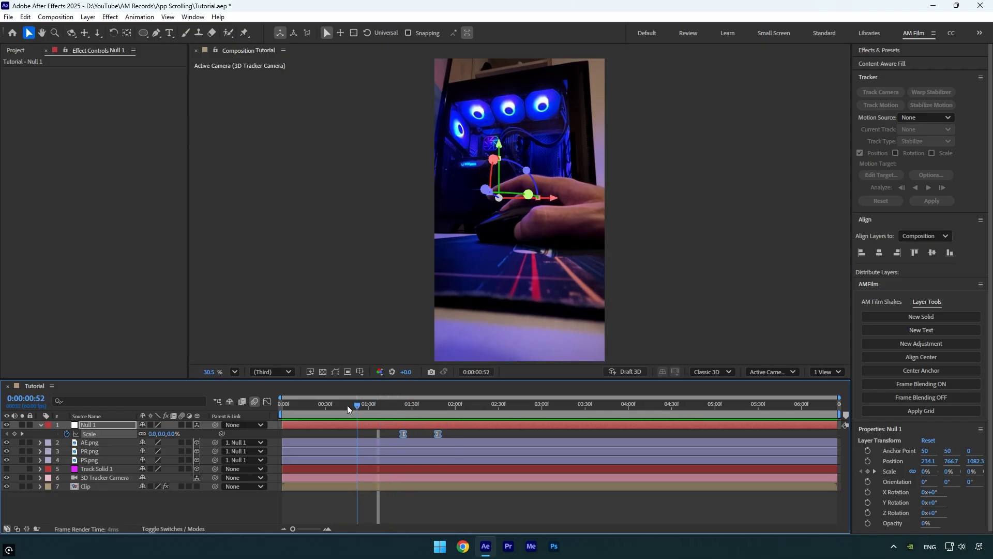
# Step: Preview the animation from the start and park the playhead in the scale-up
pyautogui.press('Home')
pyautogui.press('space')
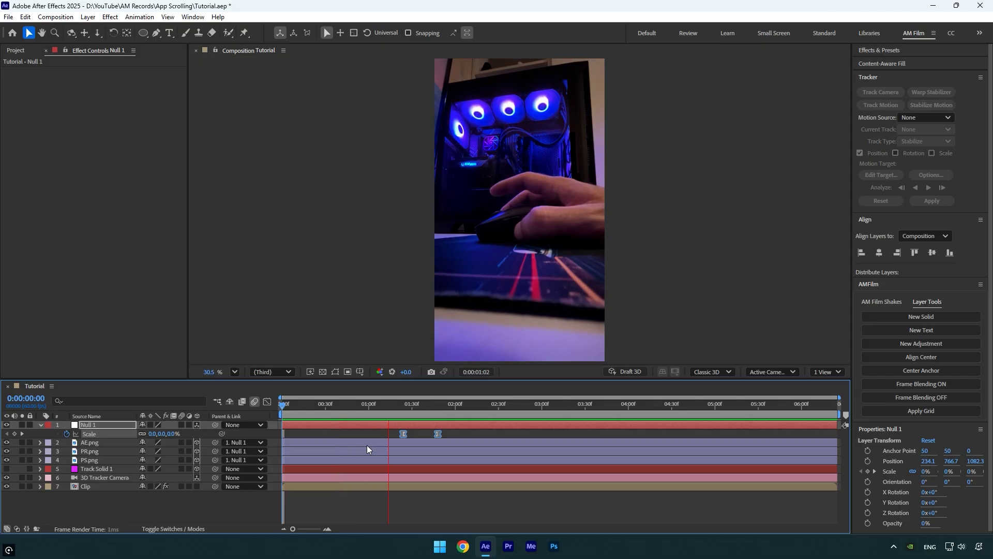
pyautogui.moveTo(415, 406); pyautogui.dragTo(486, 412)
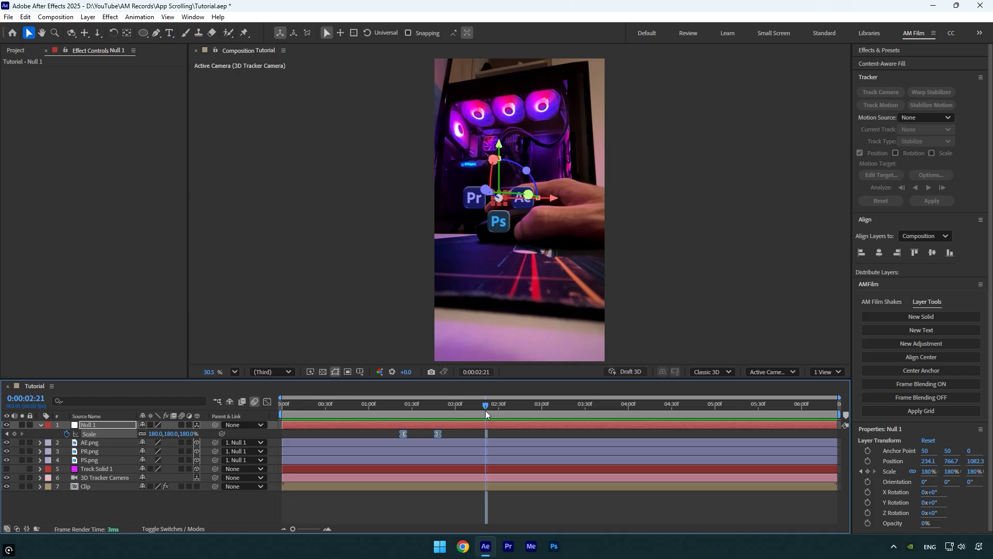
# Step: Add 0° Z Rotation keyframes at 0:00:02:21 to Null 1 and the three icons, showing only keyed properties
pyautogui.click(102, 424)
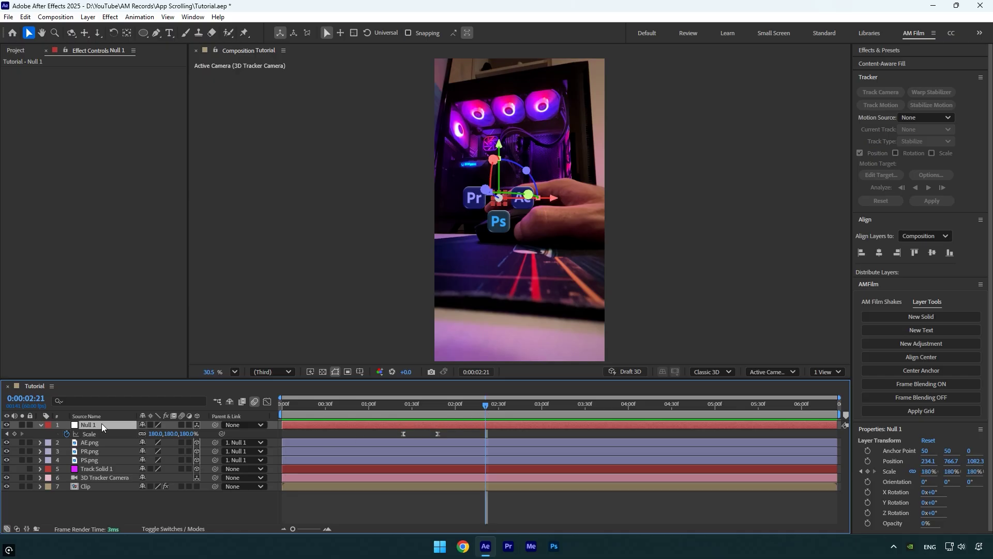
pyautogui.keyDown('shift'); pyautogui.click(93, 460); pyautogui.keyUp('shift')
pyautogui.press('r')
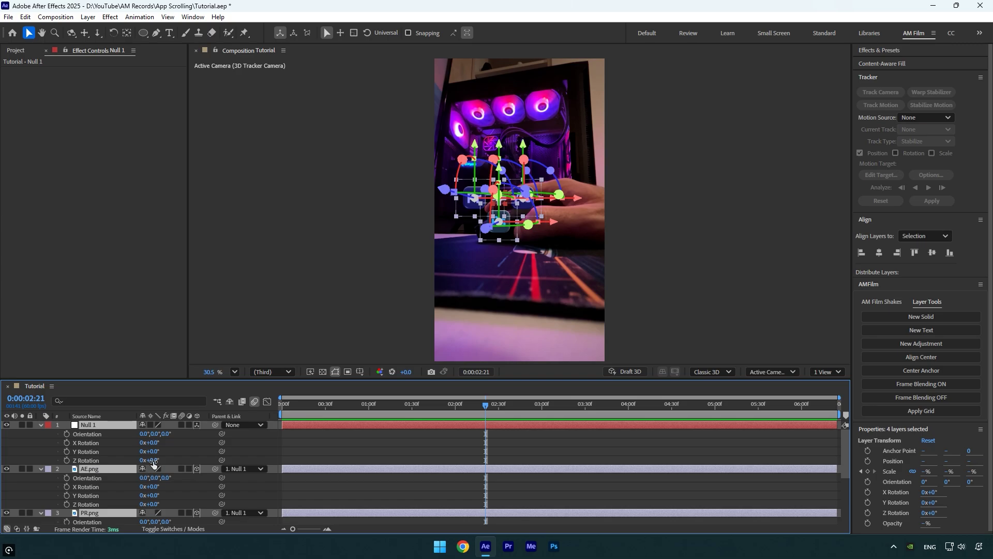
pyautogui.moveTo(150, 460); pyautogui.dragTo(169, 461)
pyautogui.hotkey('ctrl', 'z')
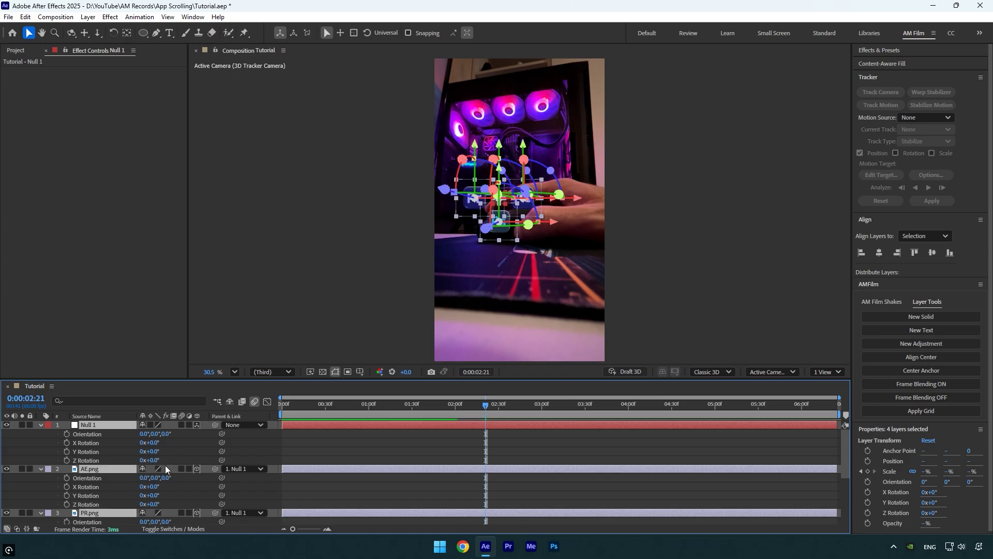
pyautogui.click(68, 460)
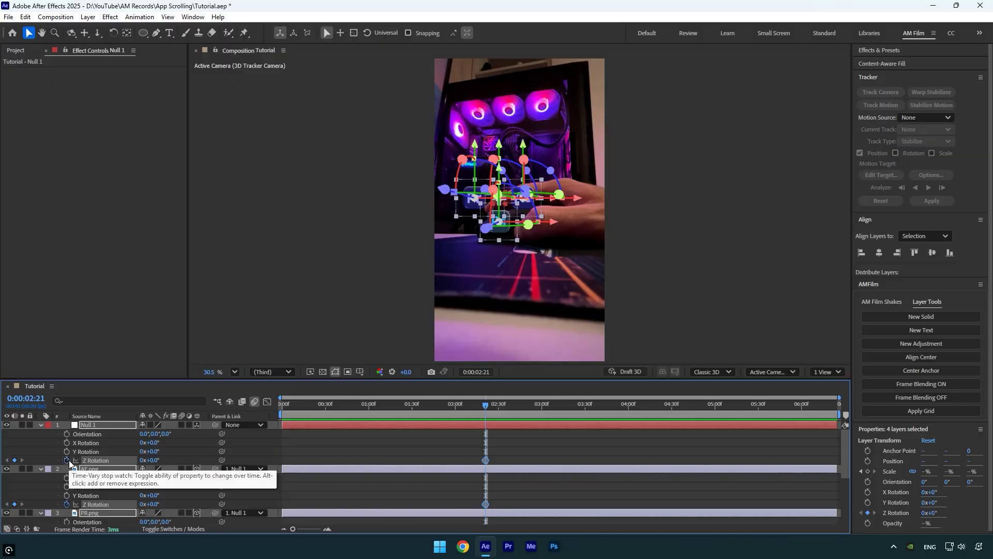
pyautogui.scroll(-2, 96, 477)
pyautogui.press('u')
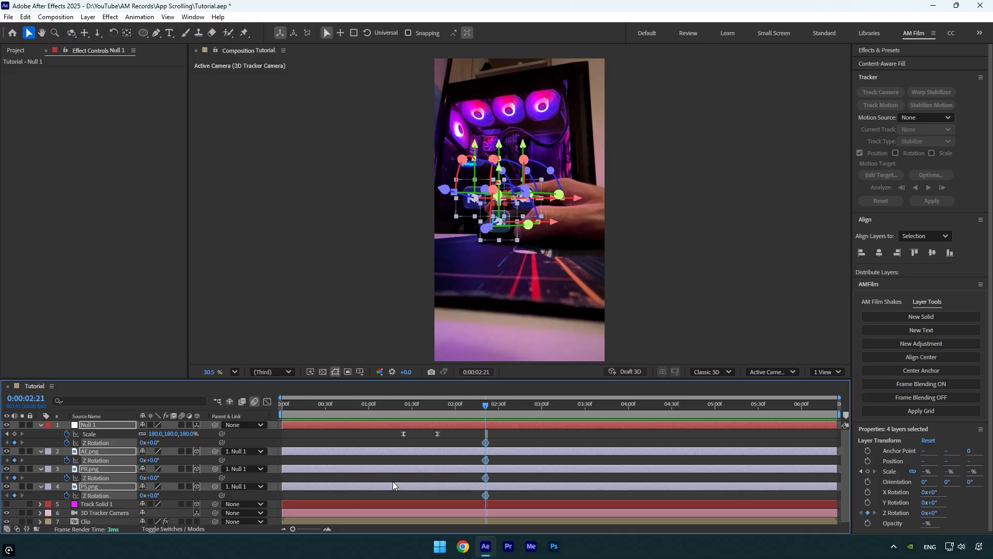
pyautogui.moveTo(488, 409); pyautogui.dragTo(515, 413)
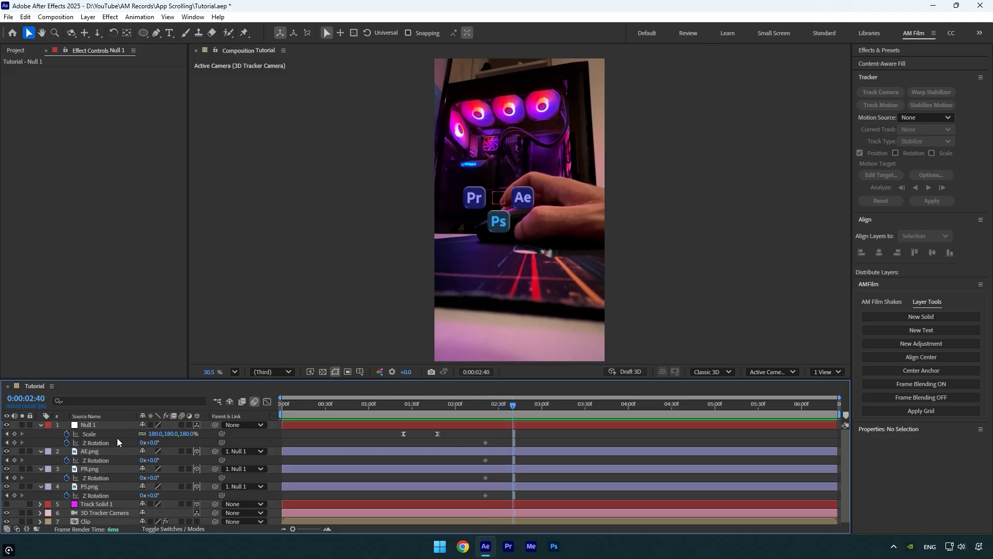
# Step: At 0:00:02:40, key Null 1's Z Rotation to 100° and the AE, PR, PS icons to -100°, then preview
pyautogui.click(92, 424)
pyautogui.moveTo(150, 442); pyautogui.dragTo(208, 448)
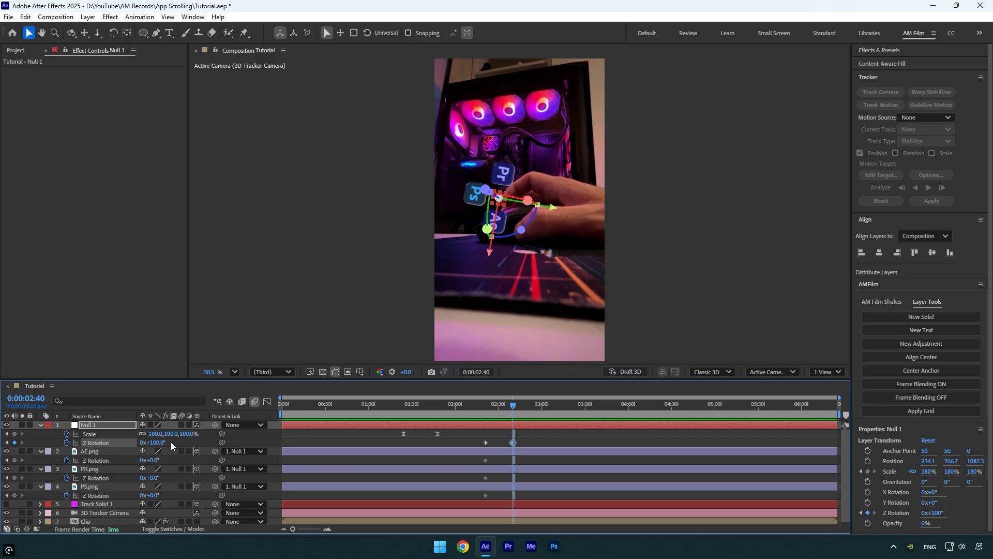
pyautogui.moveTo(97, 451); pyautogui.dragTo(106, 491)
pyautogui.click(154, 460)
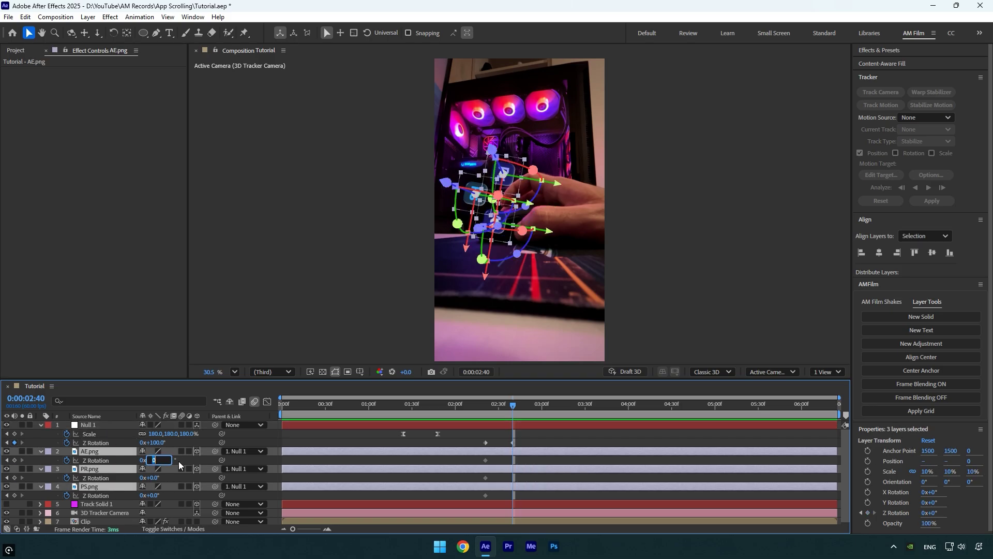
pyautogui.write('-100')
pyautogui.press('Return')
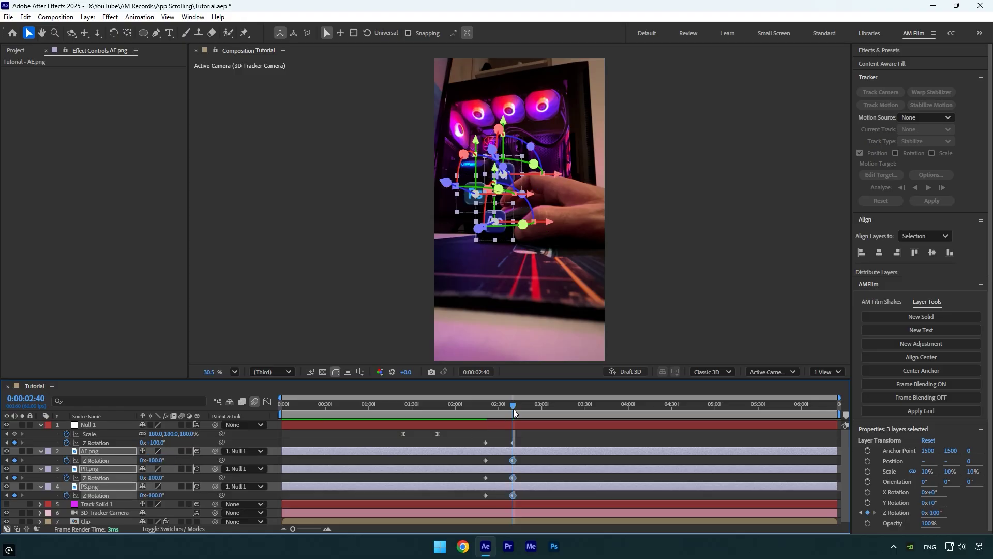
pyautogui.moveTo(513, 408); pyautogui.dragTo(601, 414)
pyautogui.press('space')
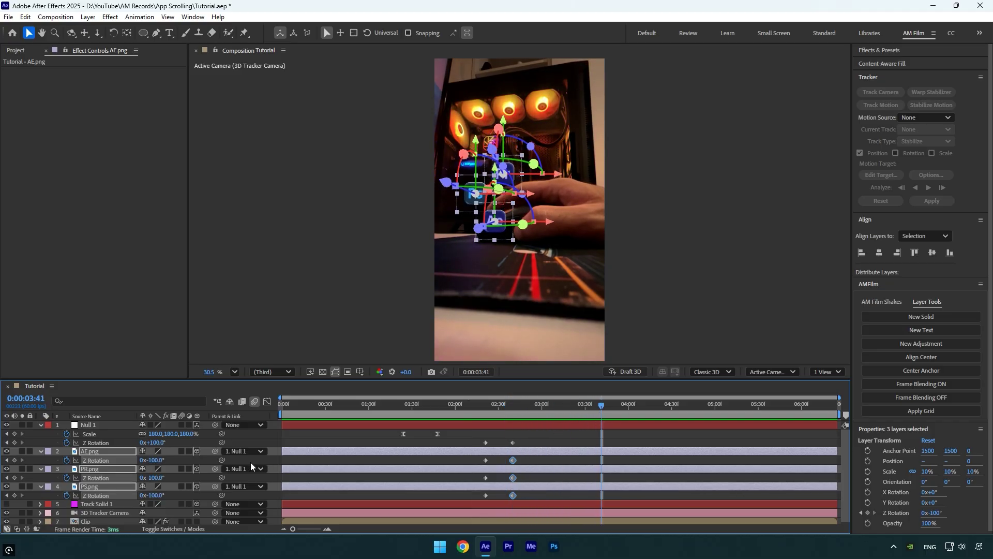
# Step: Add holding Z Rotation keyframes at 0:00:03:41 on Null 1, AE, PR and PS
pyautogui.click(14, 442)
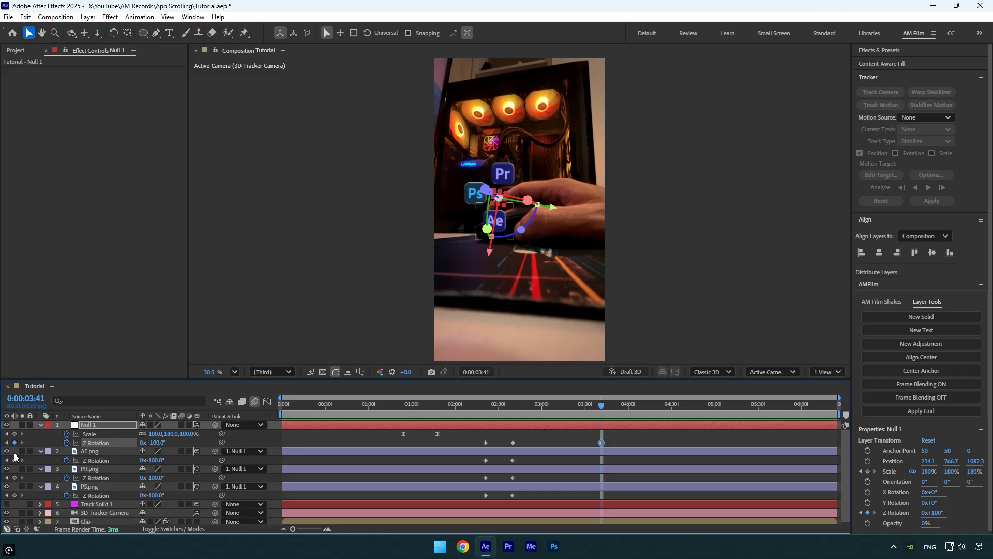
pyautogui.click(14, 460)
pyautogui.click(14, 478)
pyautogui.click(15, 495)
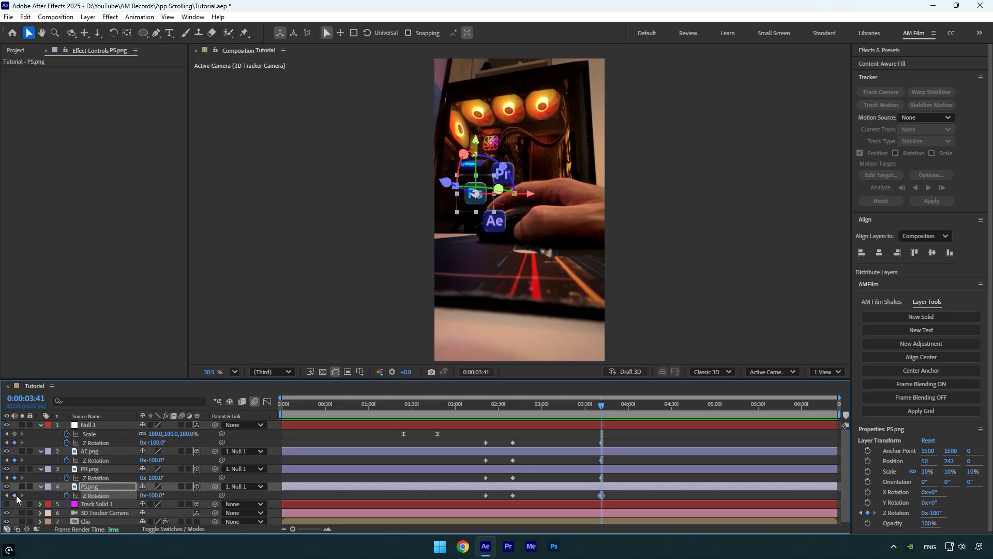
# Step: At 0:00:03:58, spin Null 1 further to 193° Z Rotation
pyautogui.moveTo(605, 405); pyautogui.dragTo(626, 412)
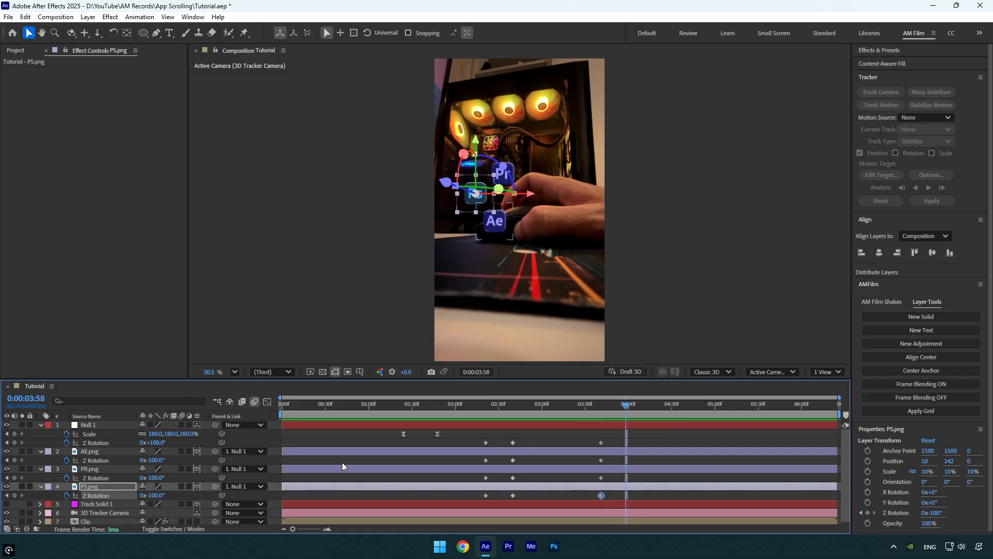
pyautogui.click(87, 425)
pyautogui.moveTo(158, 443); pyautogui.dragTo(206, 443)
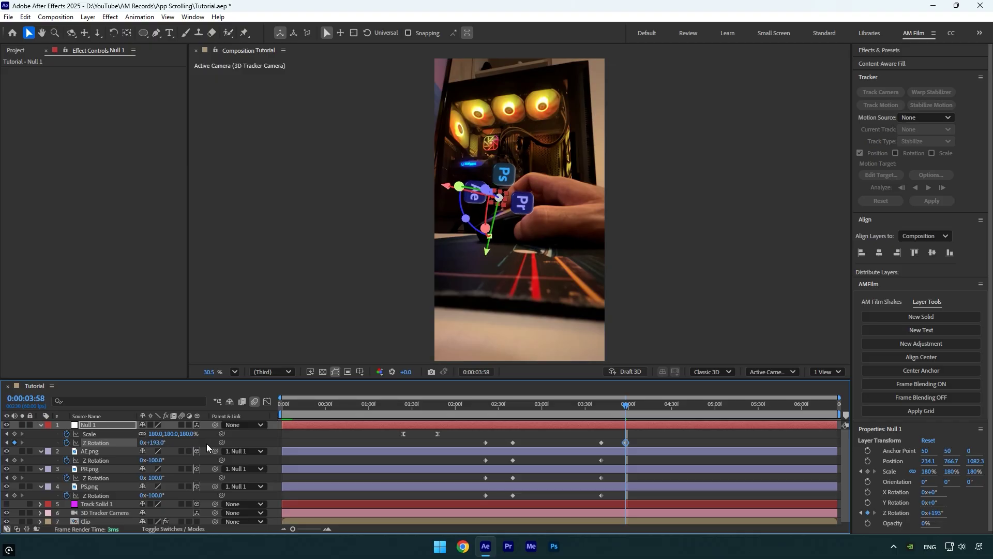
# Step: Set the AE, PR and PS icons' Z Rotation to -193°, then preview from the start
pyautogui.click(156, 458)
pyautogui.write('-193')
pyautogui.press('Return')
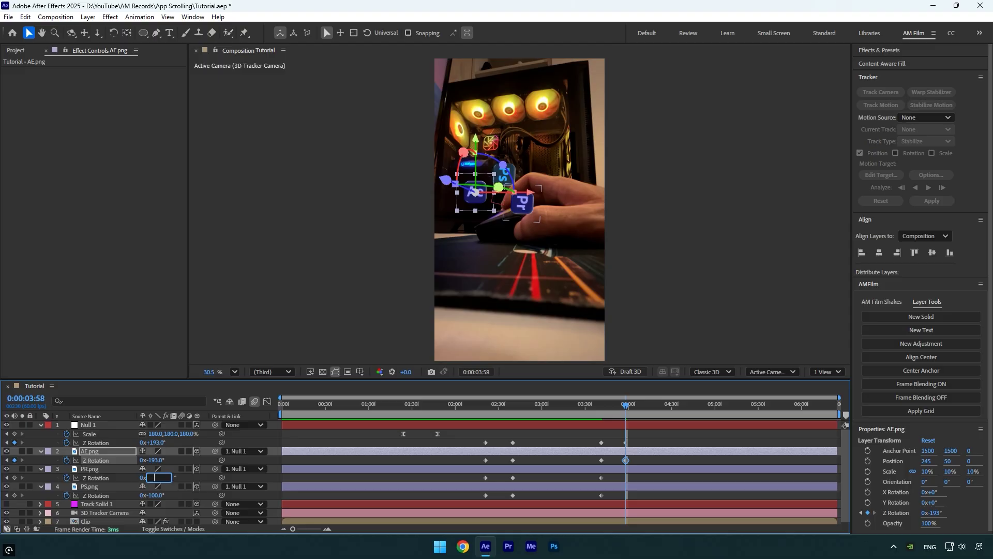
pyautogui.write('-193')
pyautogui.press('Return')
pyautogui.click(155, 495)
pyautogui.write('-193')
pyautogui.press('Return')
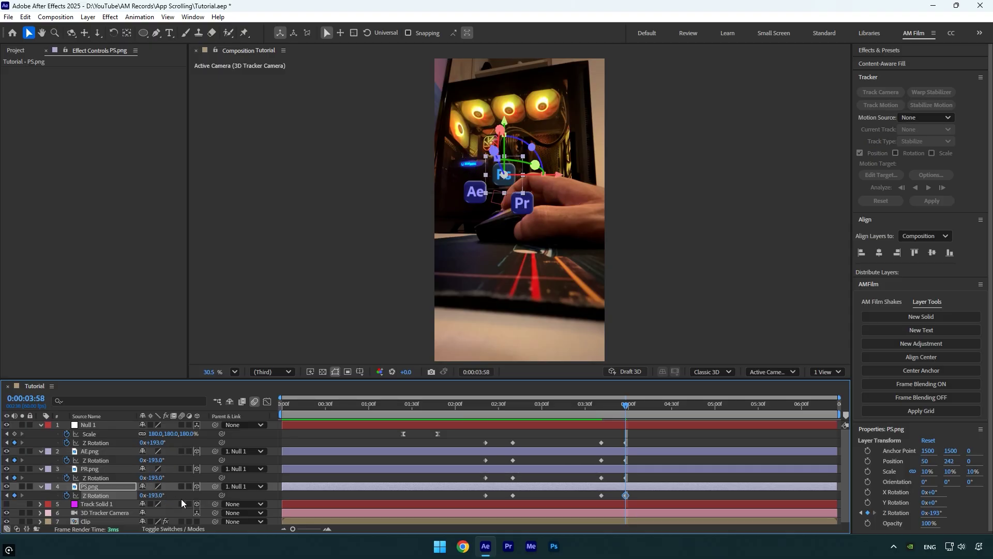
pyautogui.moveTo(586, 405); pyautogui.dragTo(262, 405)
pyautogui.press('space')
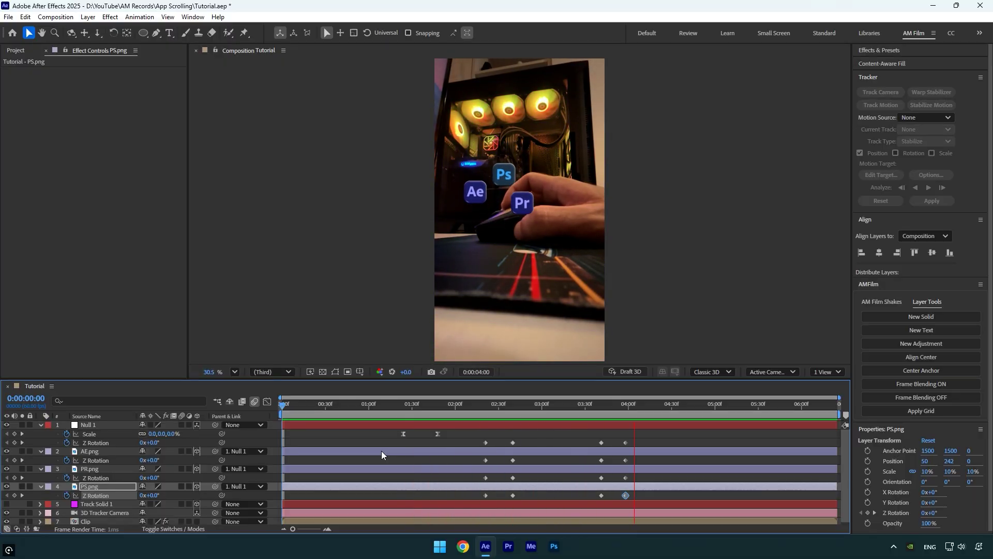
# Step: Select all the Z Rotation keyframes and apply Easy Ease with F9
pyautogui.click(599, 403)
pyautogui.moveTo(647, 433); pyautogui.dragTo(476, 501)
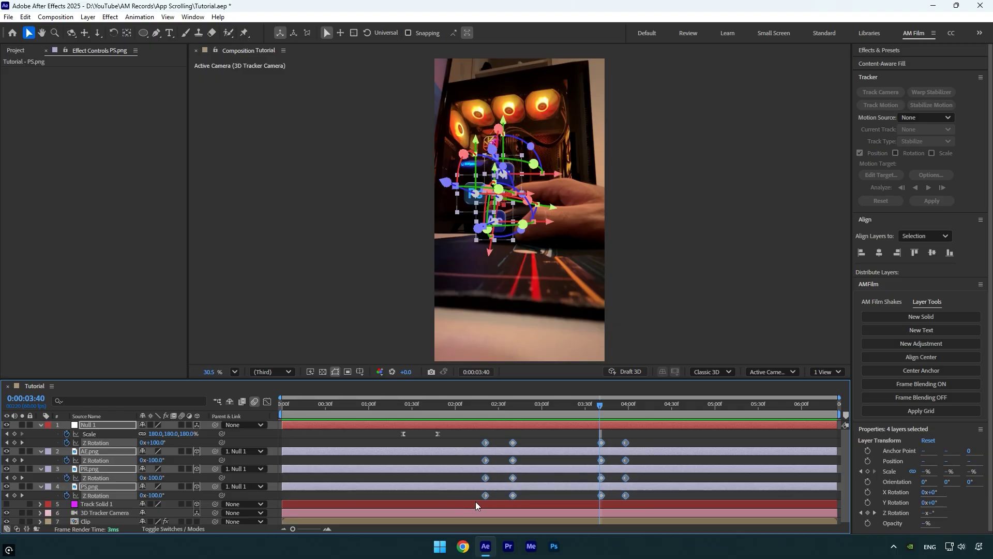
pyautogui.press('F9')
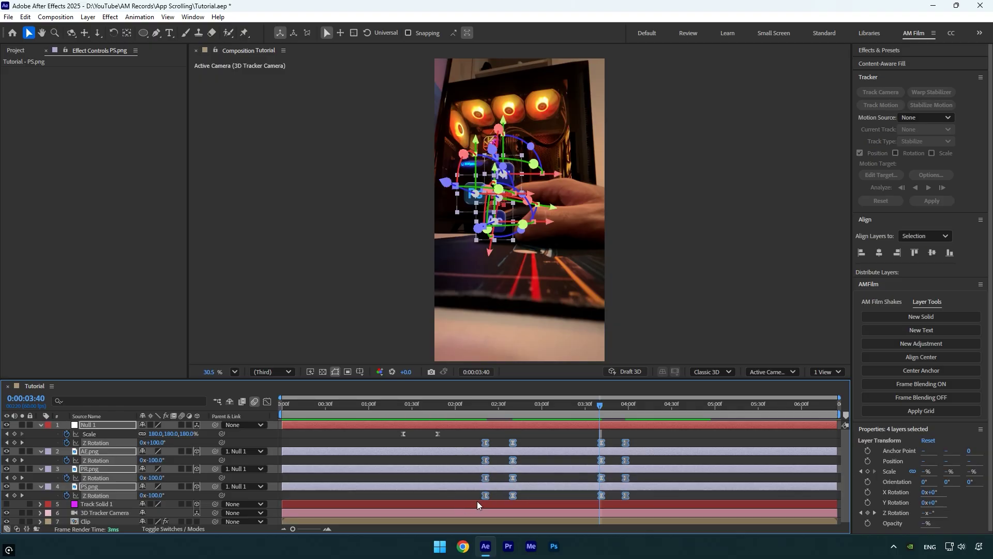
# Step: Increase the keyframes' influence in the speed graph and preview the sharper spins
pyautogui.click(266, 402)
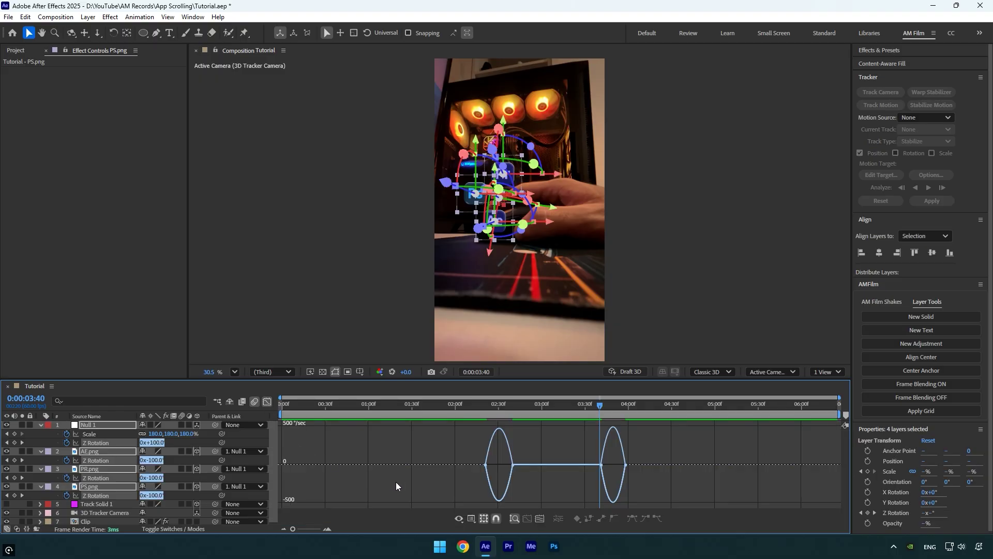
pyautogui.click(509, 459)
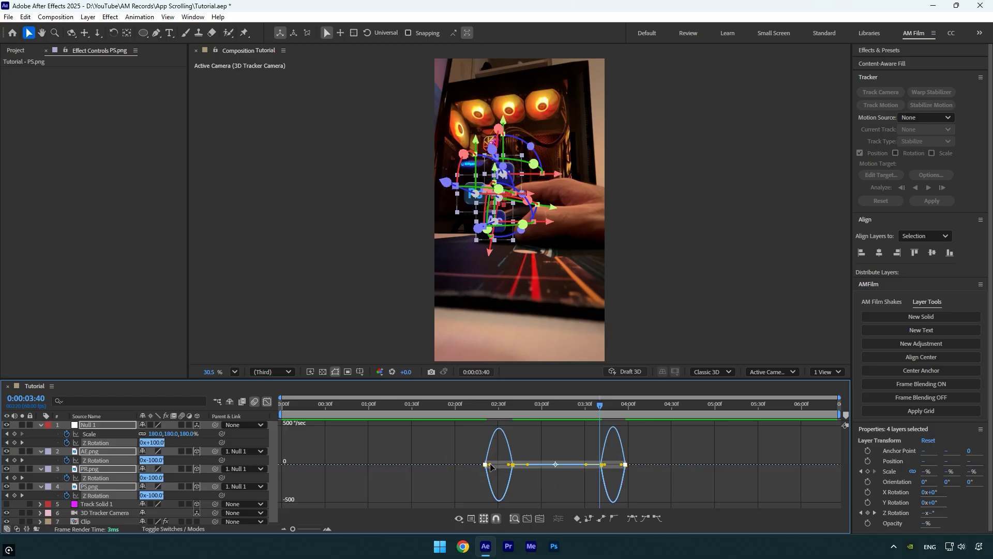
pyautogui.moveTo(490, 467); pyautogui.dragTo(507, 469)
pyautogui.moveTo(487, 412); pyautogui.dragTo(442, 401)
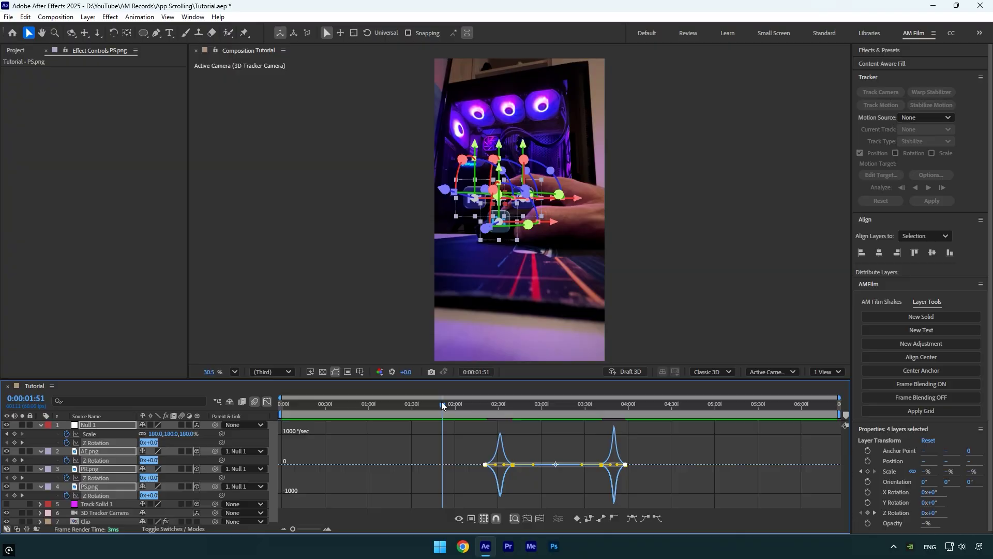
pyautogui.press('space')
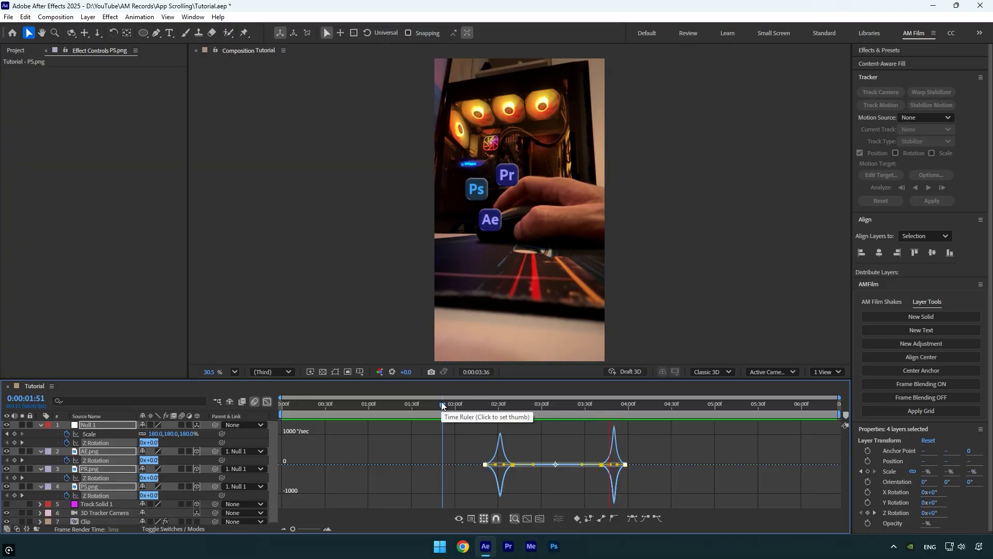
pyautogui.press('space')
pyautogui.click(267, 401)
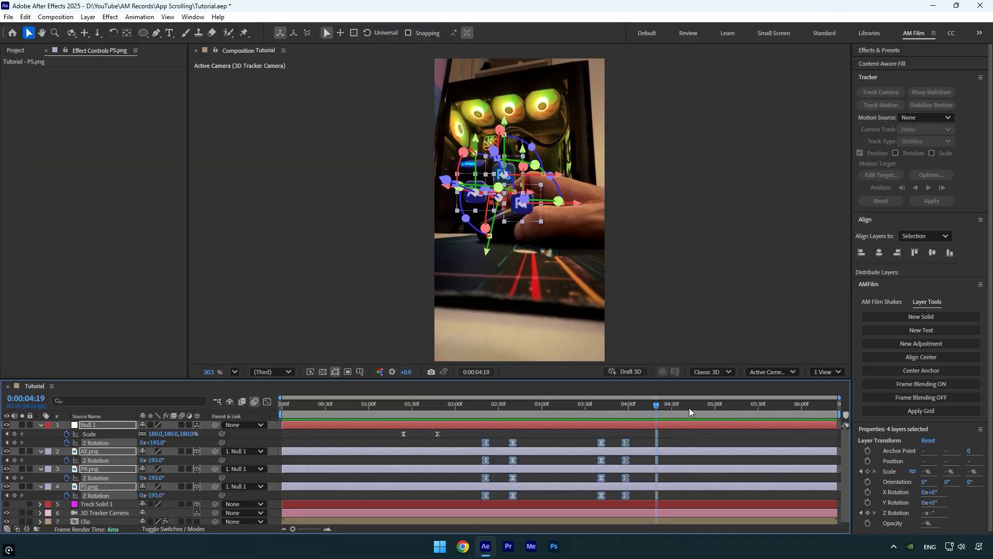
# Step: Add a Scale keyframe on Null 1 at 0:00:05:23
pyautogui.moveTo(689, 407); pyautogui.dragTo(747, 415)
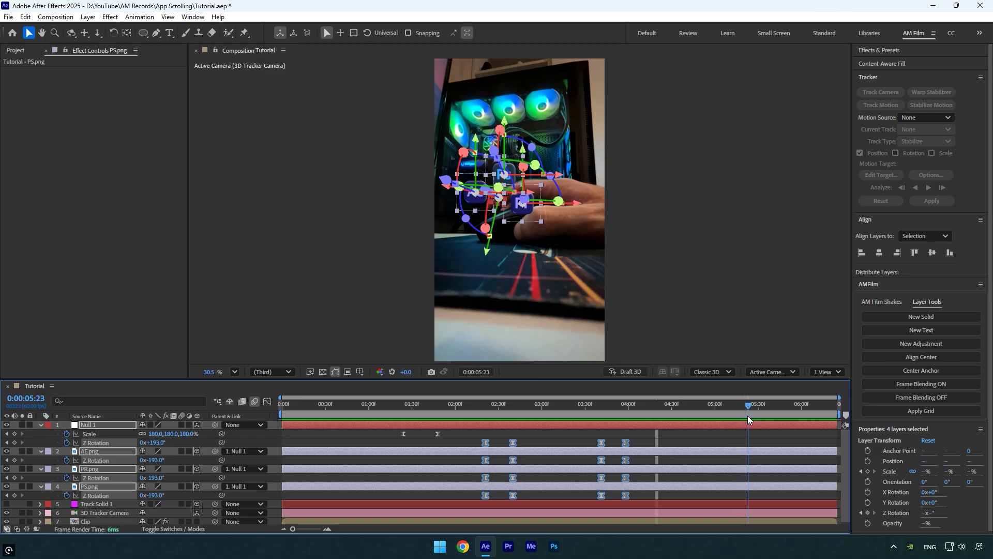
pyautogui.click(752, 429)
pyautogui.click(92, 426)
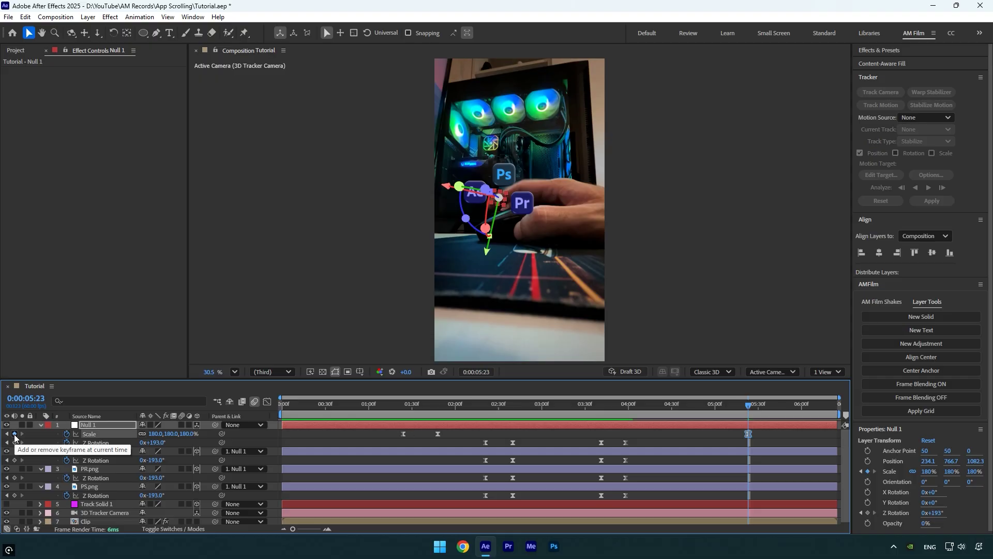
pyautogui.click(15, 433)
# Step: At 0:00:05:50, set Null 1's Scale to 0% and scrub back to check the shrink
pyautogui.moveTo(759, 412); pyautogui.dragTo(725, 408)
pyautogui.click(152, 436)
pyautogui.write('0')
pyautogui.press('Return')
pyautogui.click(702, 411)
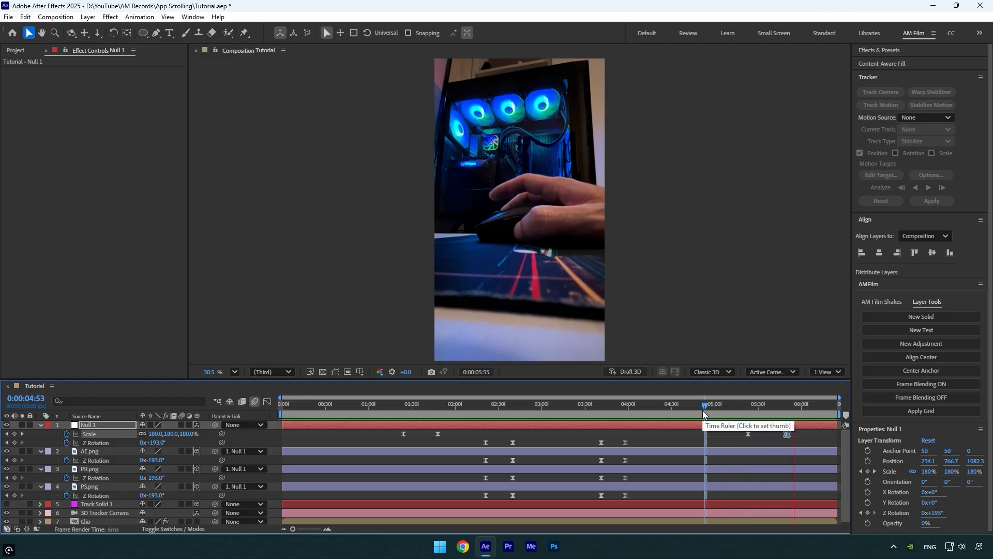
pyautogui.click(742, 412)
# Step: Sharpen the ease into Null 1's final Scale keyframe in the speed graph, then return to the layer bars
pyautogui.click(267, 402)
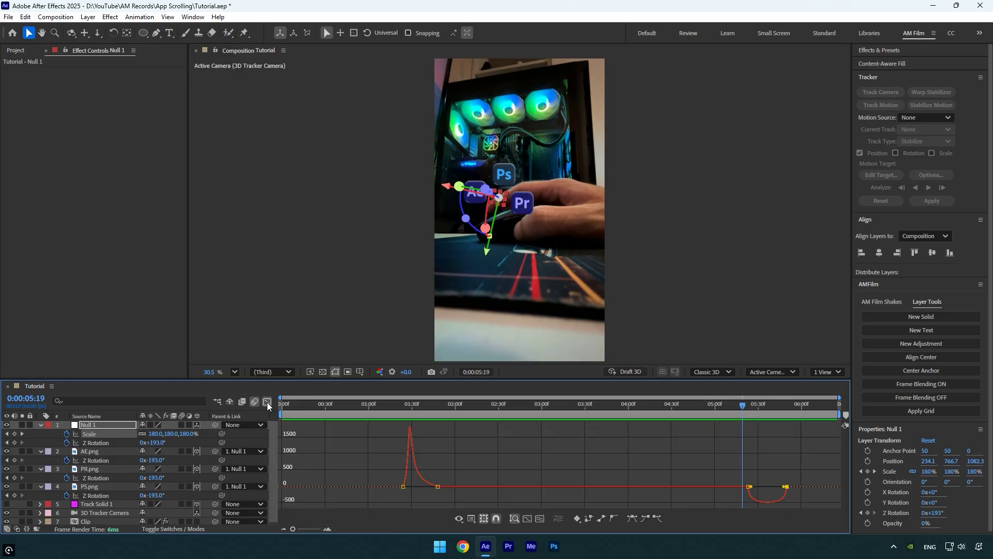
pyautogui.moveTo(783, 476); pyautogui.dragTo(766, 491)
pyautogui.click(699, 406)
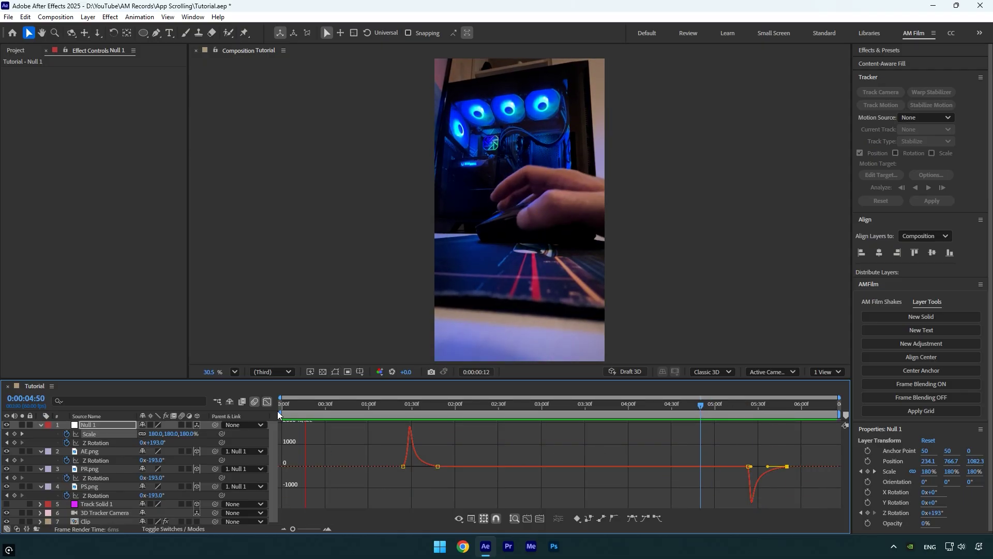
pyautogui.click(267, 401)
pyautogui.moveTo(700, 407); pyautogui.dragTo(409, 416)
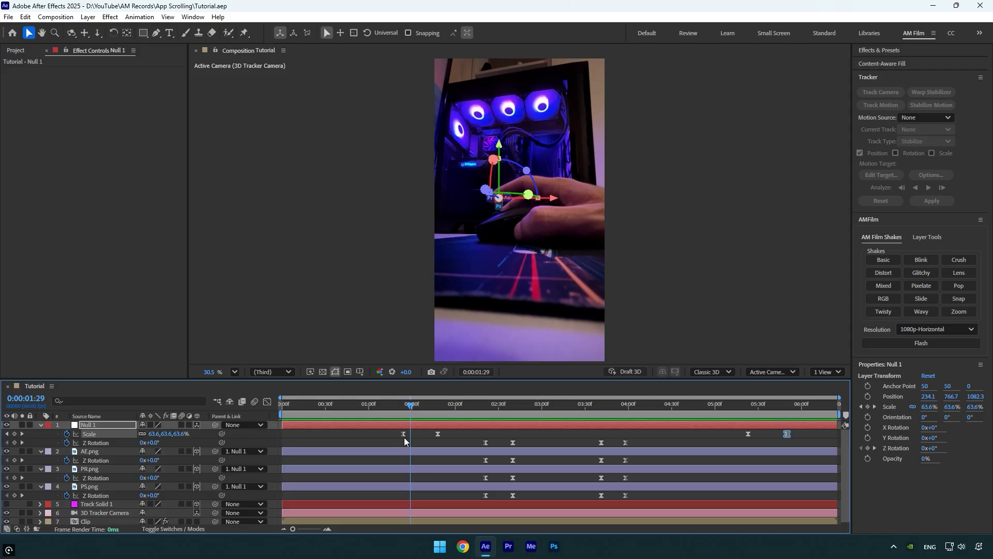
# Step: Key Null 1's Position so it rises from Y 1168.8 at 1:24 to 766.7 at 1:48
pyautogui.press('j')
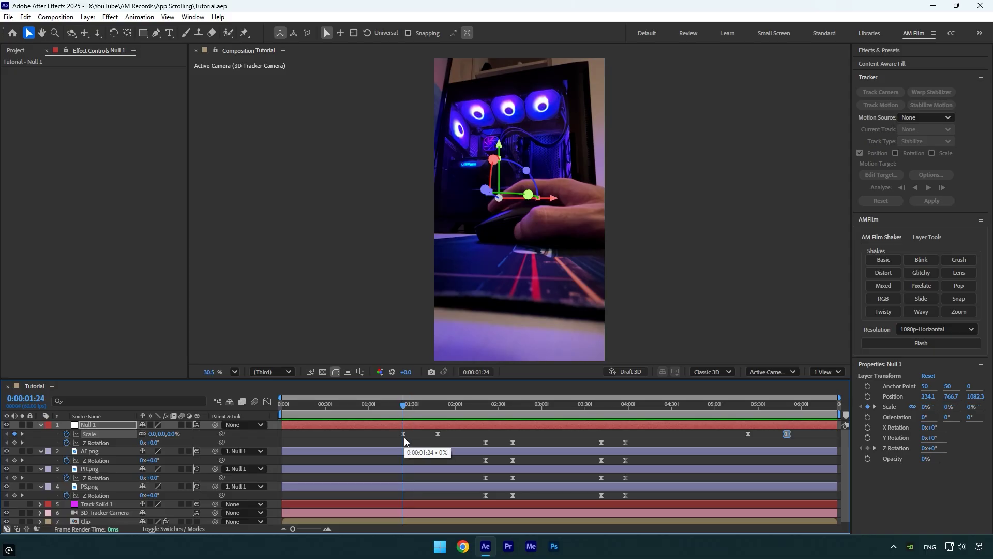
pyautogui.press('p')
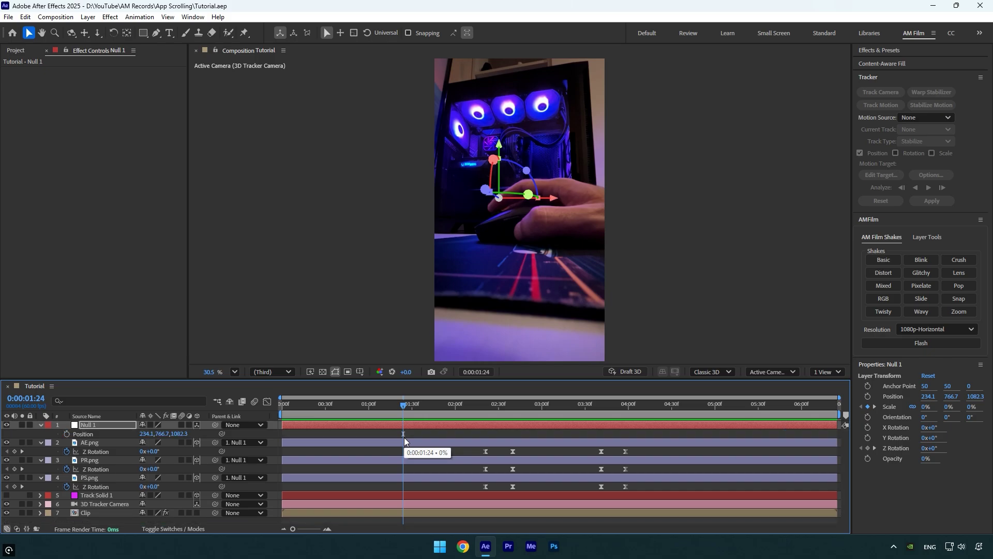
pyautogui.click(67, 434)
pyautogui.hotkey('shift', 's')
pyautogui.hotkey('shift', 'r')
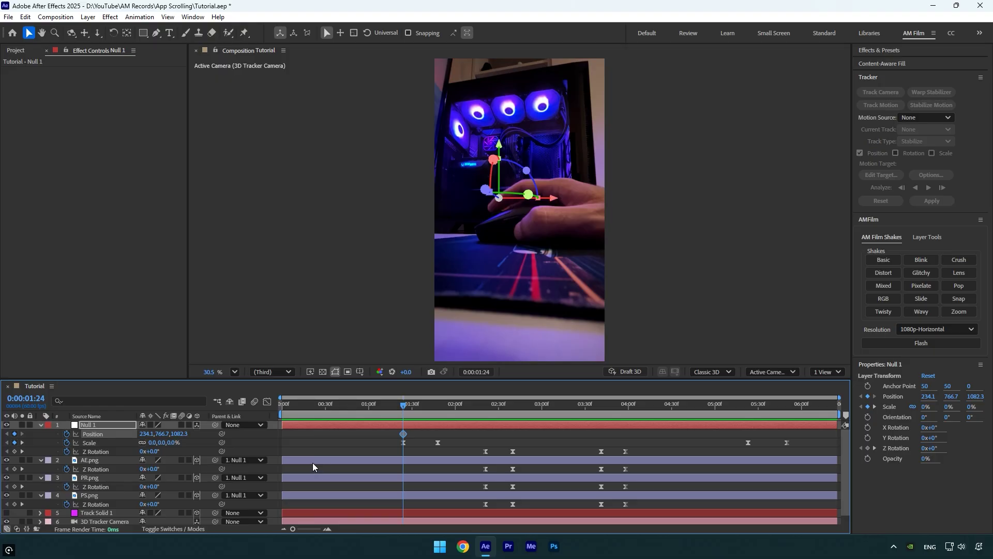
pyautogui.moveTo(404, 435); pyautogui.dragTo(438, 435)
pyautogui.moveTo(498, 148); pyautogui.dragTo(493, 177)
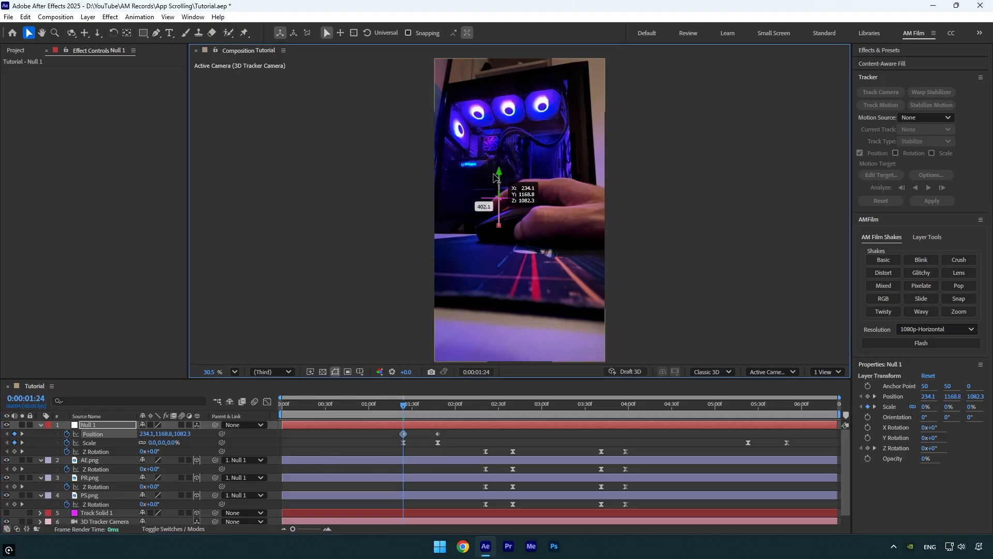
pyautogui.press('space')
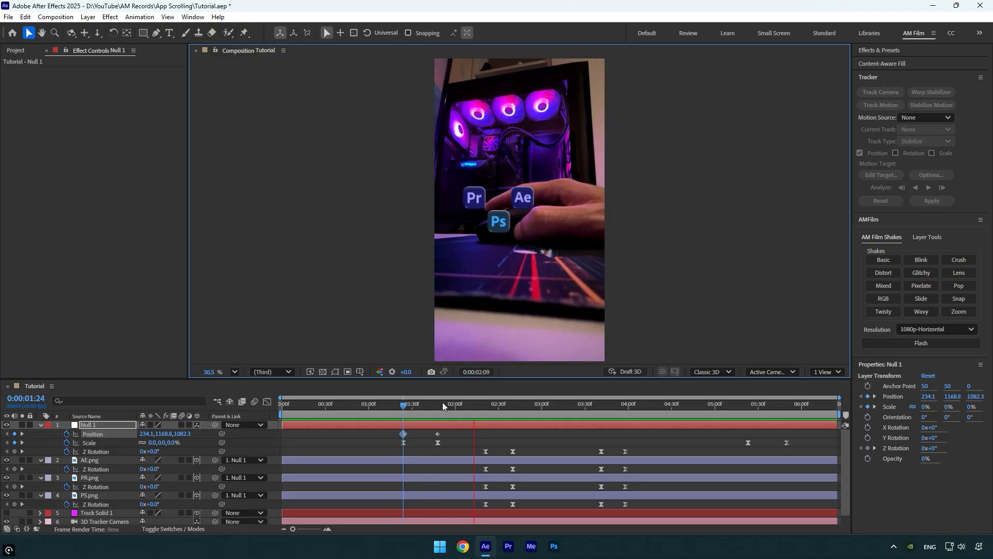
# Step: Easy Ease both Position keyframes and reshape the speed graph so the rise starts fast
pyautogui.moveTo(408, 405); pyautogui.dragTo(438, 405)
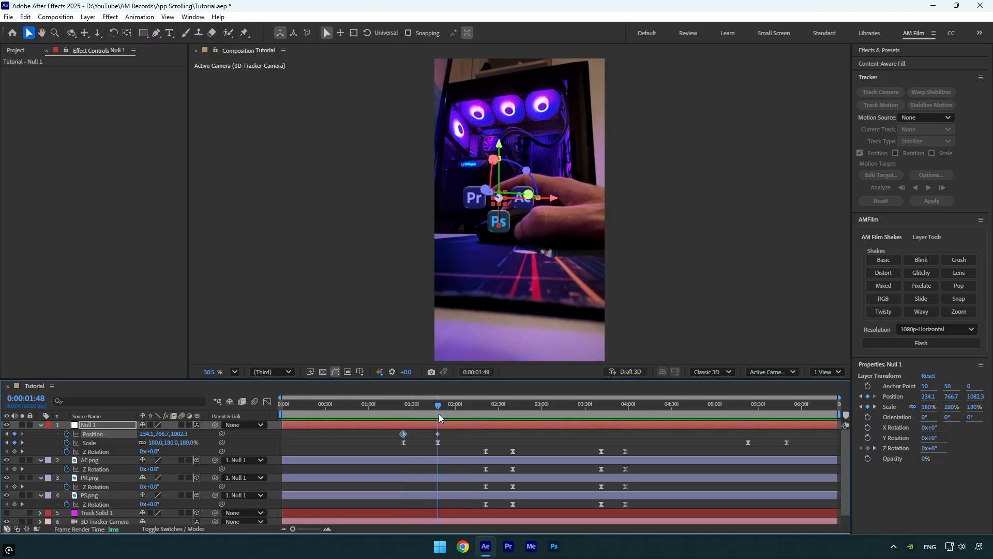
pyautogui.click(437, 434)
pyautogui.press('F9')
pyautogui.click(267, 402)
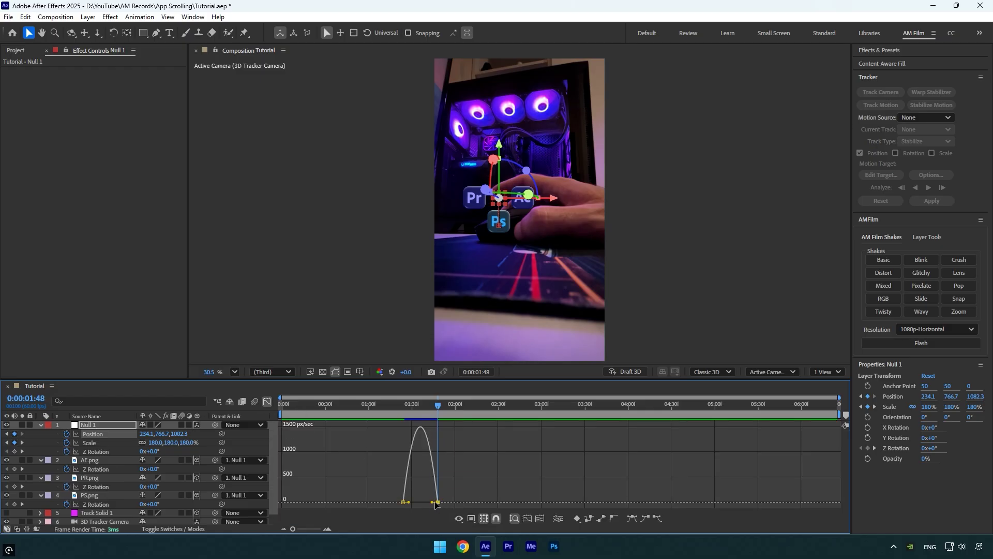
pyautogui.click(437, 502)
pyautogui.moveTo(416, 502); pyautogui.dragTo(409, 502)
pyautogui.click(268, 402)
pyautogui.moveTo(405, 407); pyautogui.dragTo(745, 414)
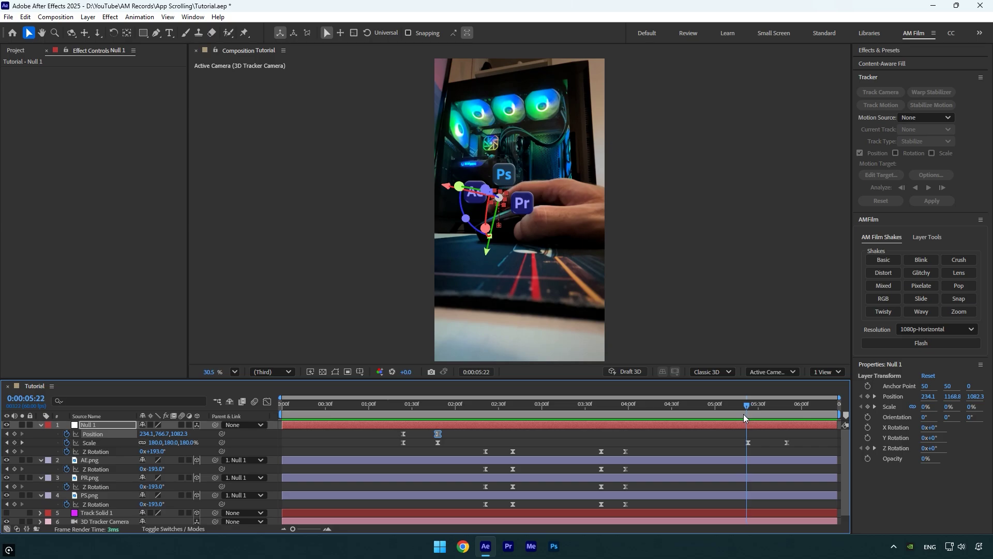
# Step: Key Null 1's Position at 5:23 and lower it to Y 1175.7 at 5:50, checking the speed graph
pyautogui.click(14, 433)
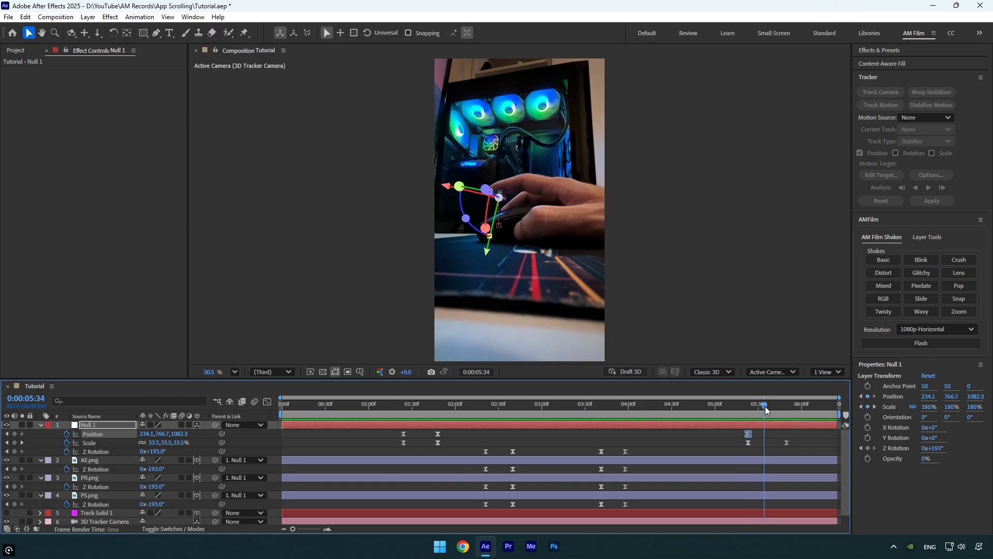
pyautogui.click(787, 406)
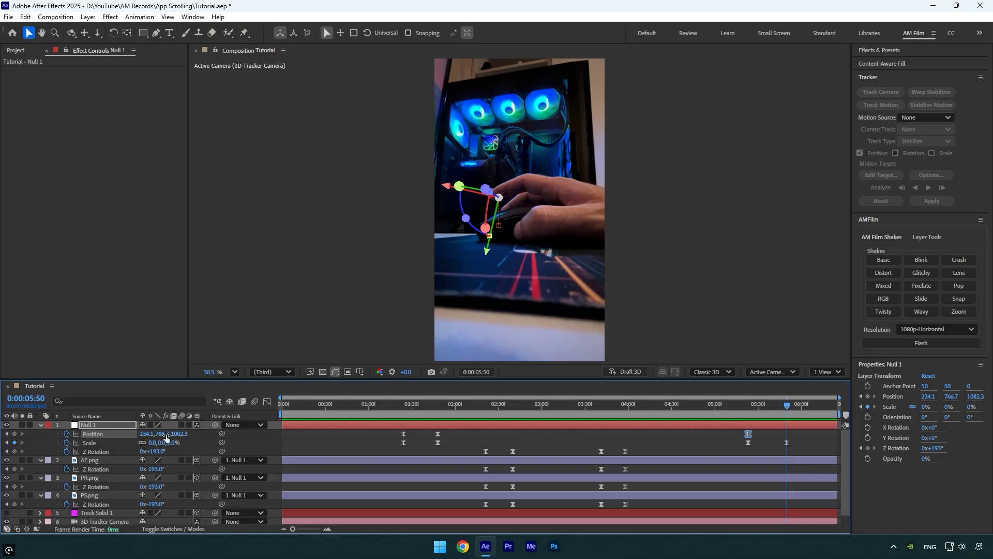
pyautogui.moveTo(166, 434); pyautogui.dragTo(384, 422)
pyautogui.moveTo(809, 432); pyautogui.dragTo(740, 433)
pyautogui.click(267, 402)
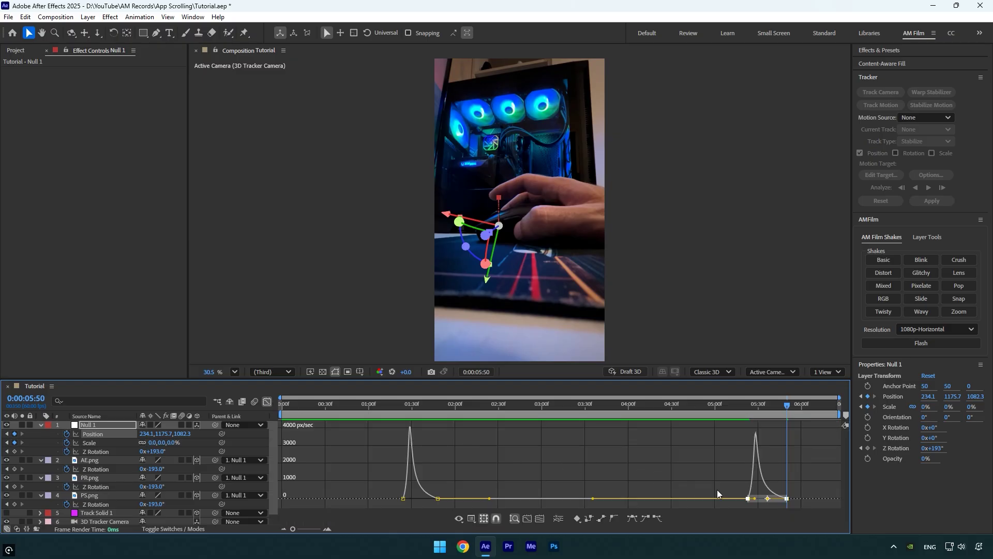
pyautogui.click(266, 402)
pyautogui.moveTo(408, 400); pyautogui.dragTo(378, 399)
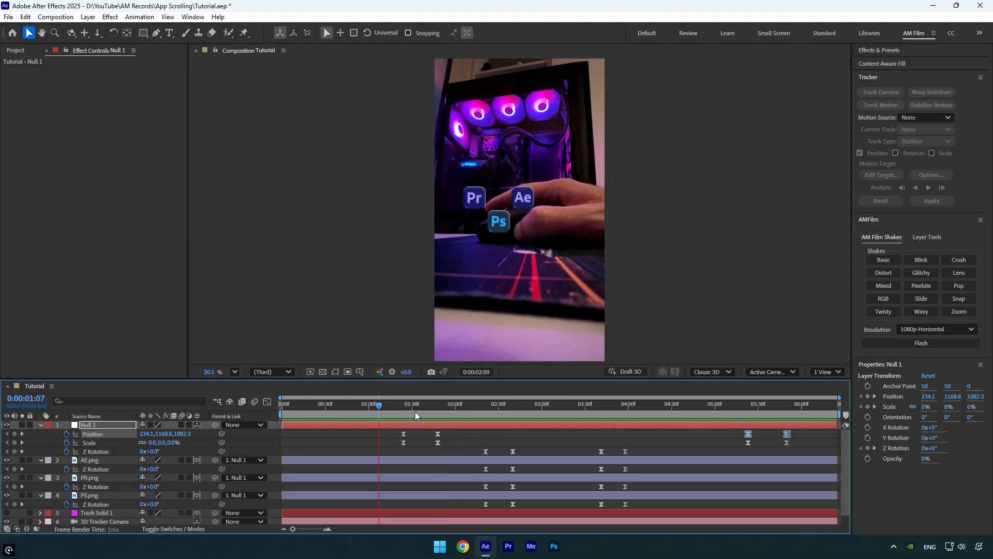
# Step: Add a new adjustment layer from the Layer > New menu
pyautogui.moveTo(415, 411); pyautogui.dragTo(404, 409)
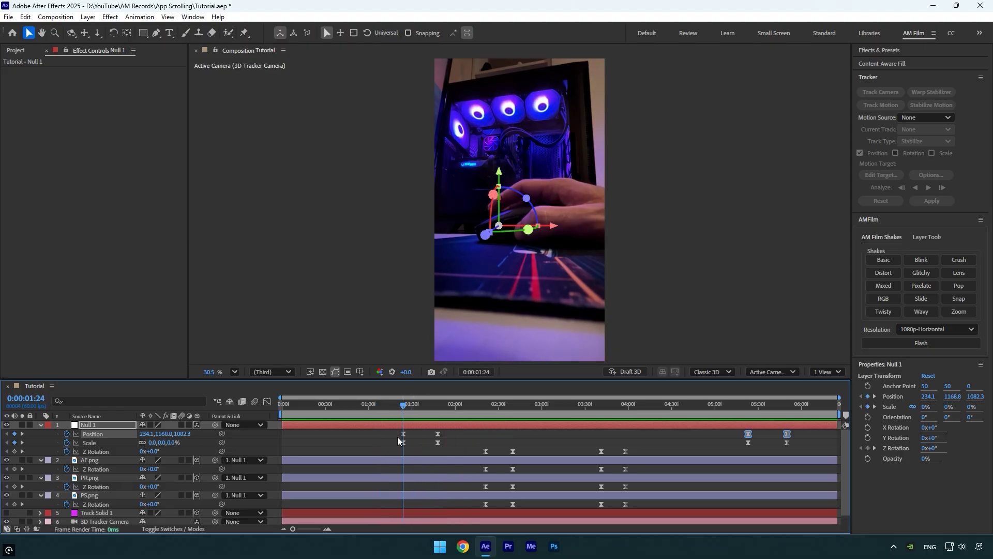
pyautogui.click(88, 17)
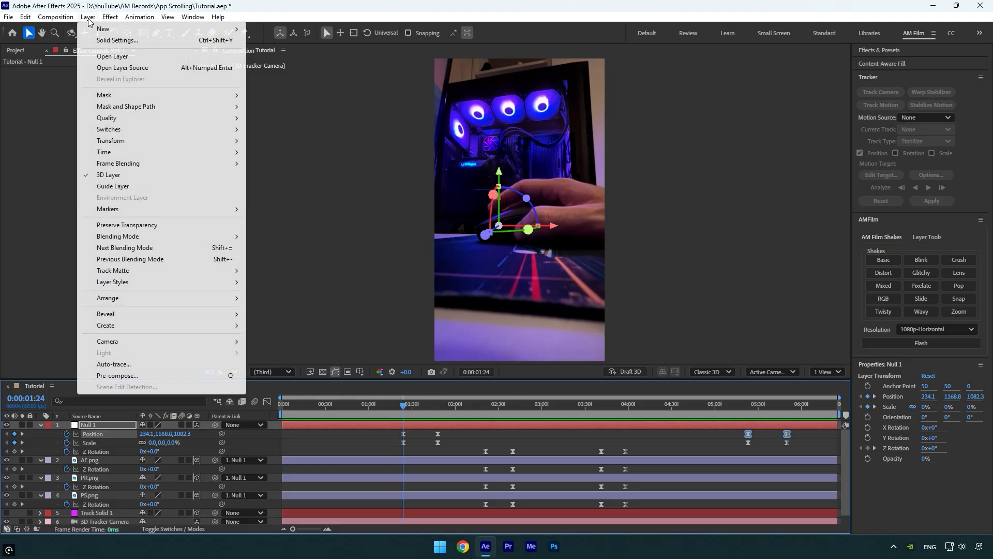
pyautogui.moveTo(135, 28)
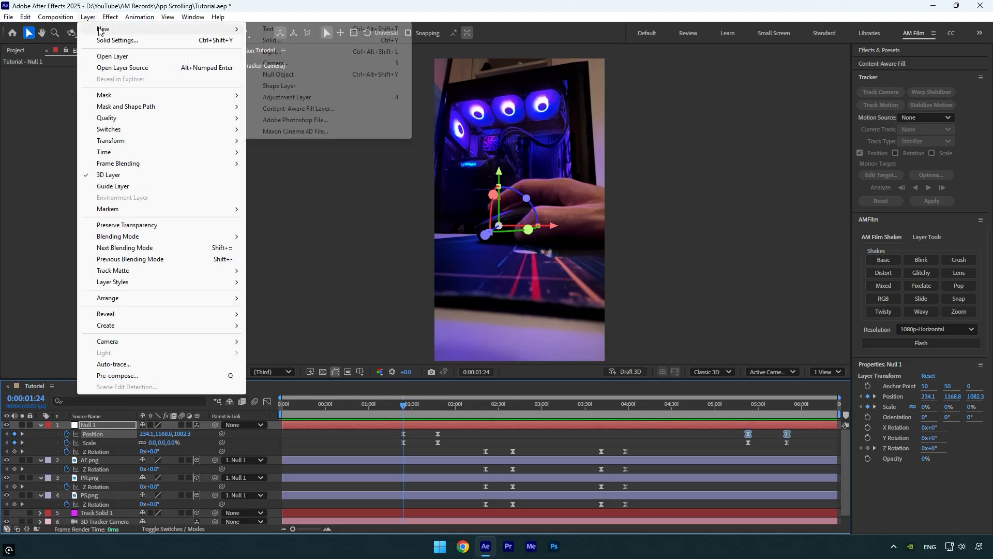
pyautogui.click(294, 99)
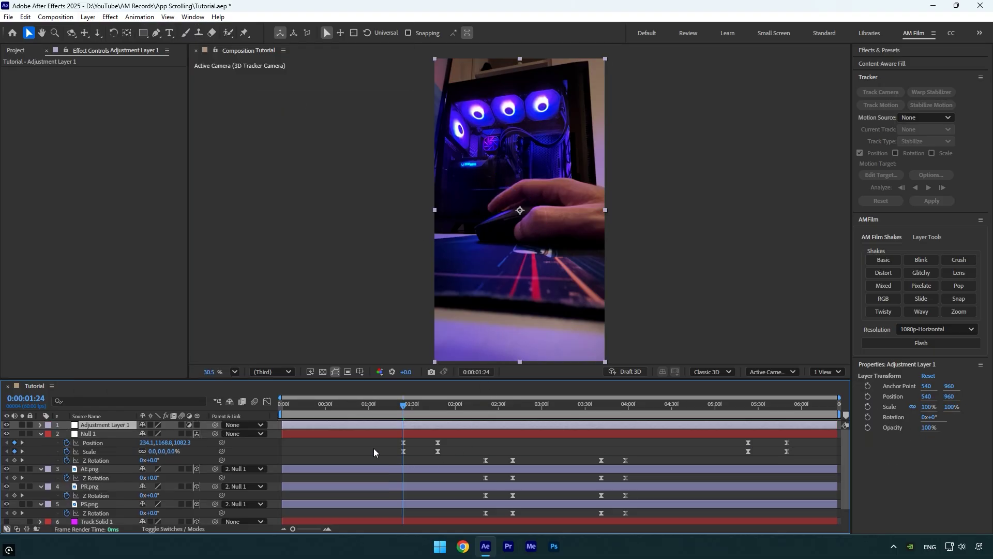
# Step: Trim the adjustment layer to start at 1:24 and end at 5:50
pyautogui.hotkey('alt', '[')
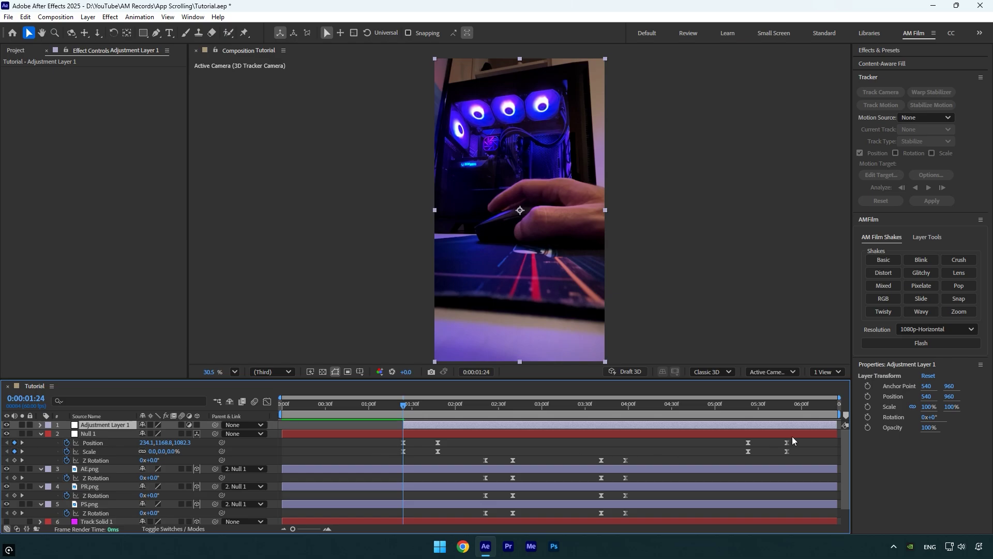
pyautogui.moveTo(776, 406); pyautogui.dragTo(789, 424)
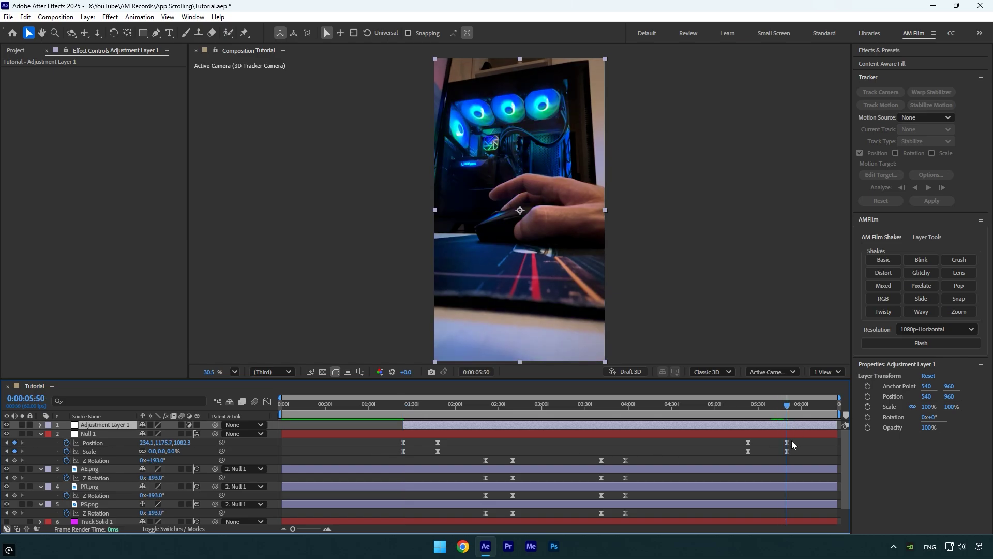
pyautogui.hotkey('alt', ']')
pyautogui.click(403, 410)
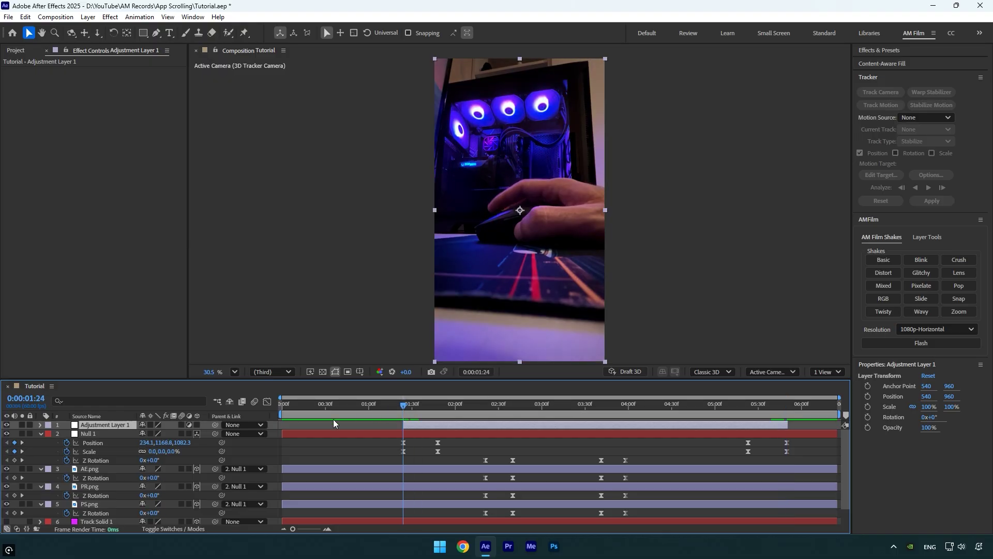
# Step: Rename the adjustment layer to 'Blur' and apply Gaussian Blur to it
pyautogui.press('Return')
pyautogui.write('Blur')
pyautogui.press('Return')
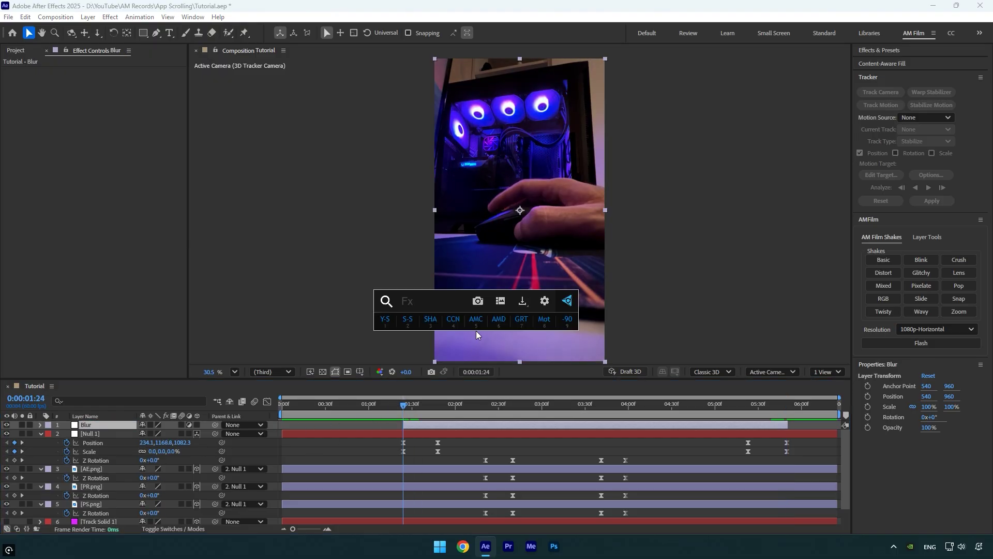
pyautogui.hotkey('ctrl', 'space')
pyautogui.write('gau')
pyautogui.press('Return')
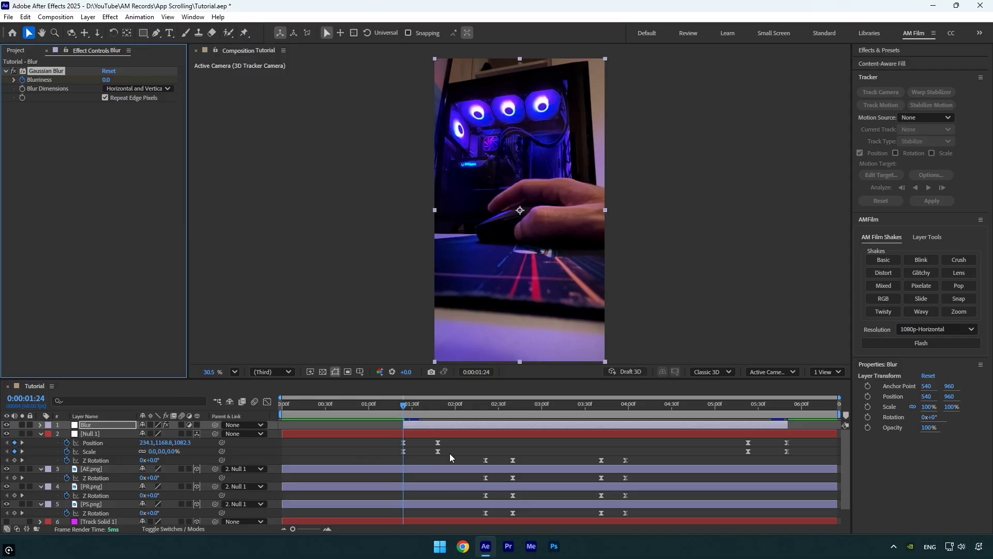
# Step: Set Blurriness to 35 at 1:48 and move the Blur layer below the three icon layers
pyautogui.press('k')
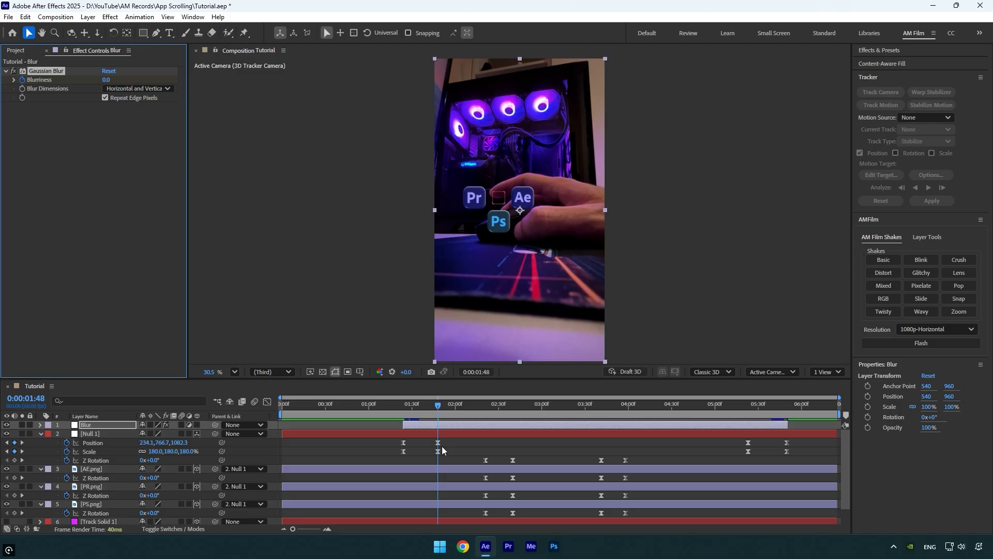
pyautogui.click(106, 79)
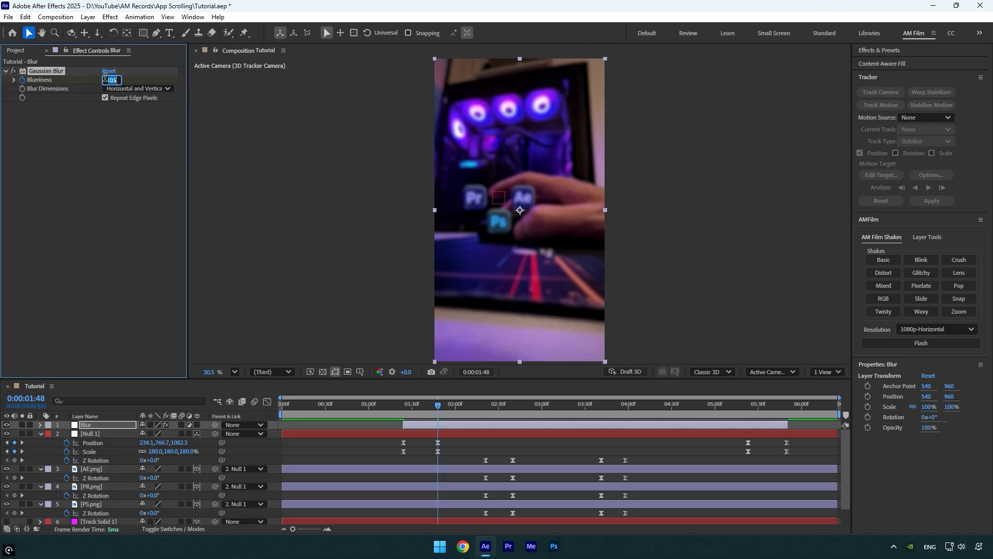
pyautogui.press('Return')
pyautogui.moveTo(91, 426); pyautogui.dragTo(101, 512)
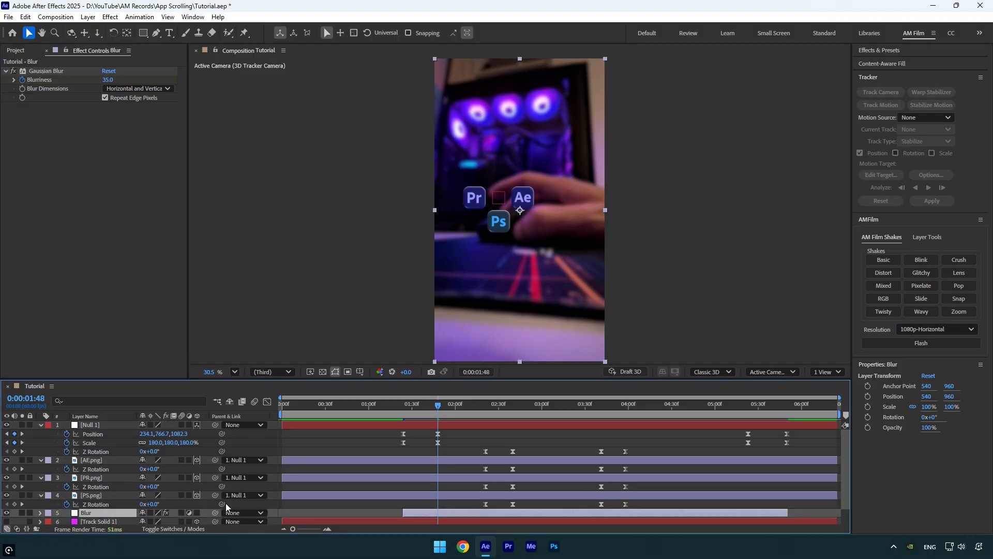
pyautogui.moveTo(436, 411); pyautogui.dragTo(751, 405)
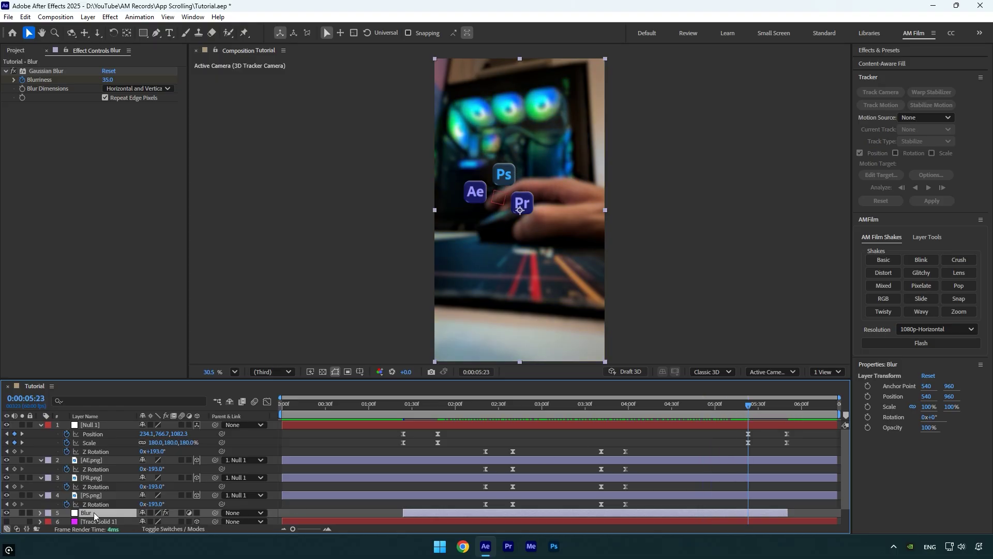
# Step: Key Blurriness at 35 at 0:00:05:23 and at 0 at 0:00:05:50
pyautogui.press('u')
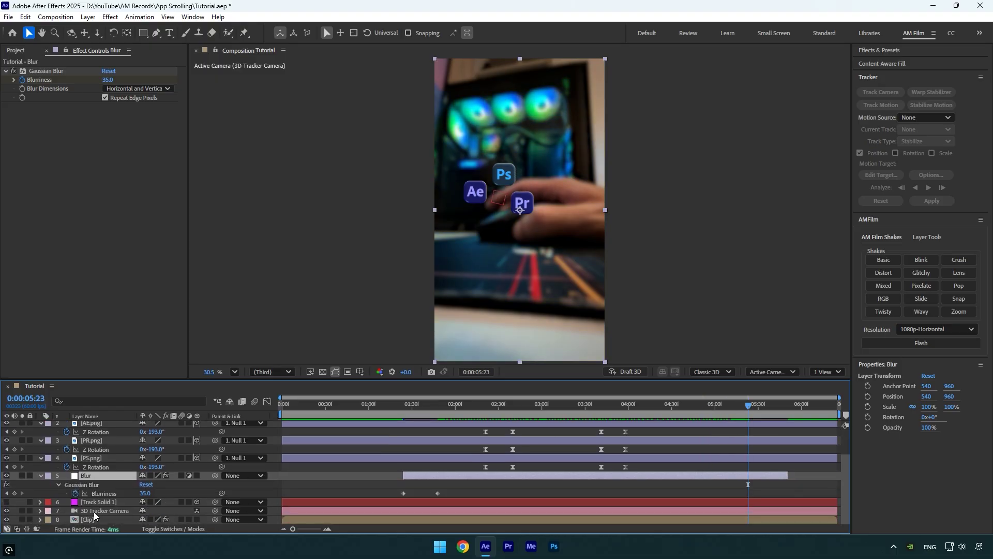
pyautogui.click(14, 493)
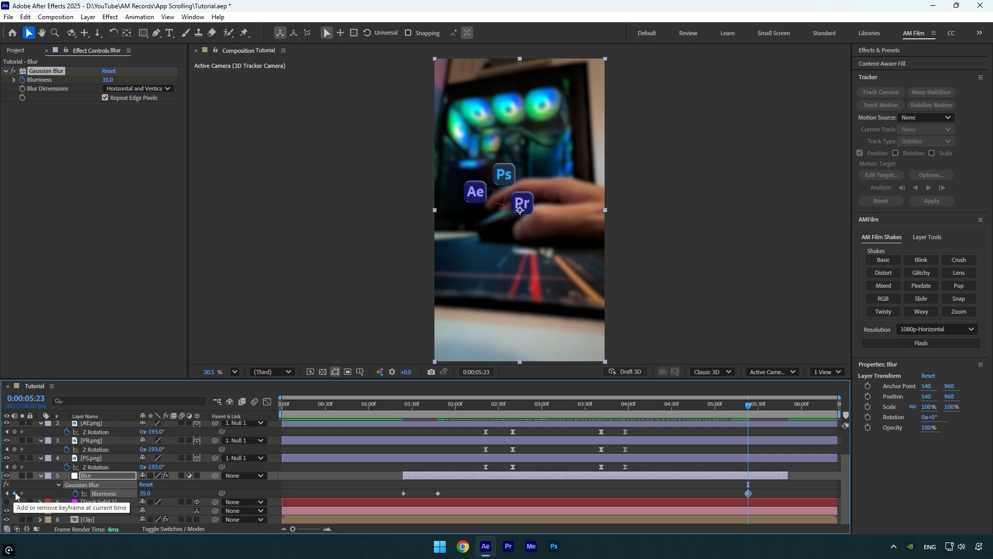
pyautogui.press('space')
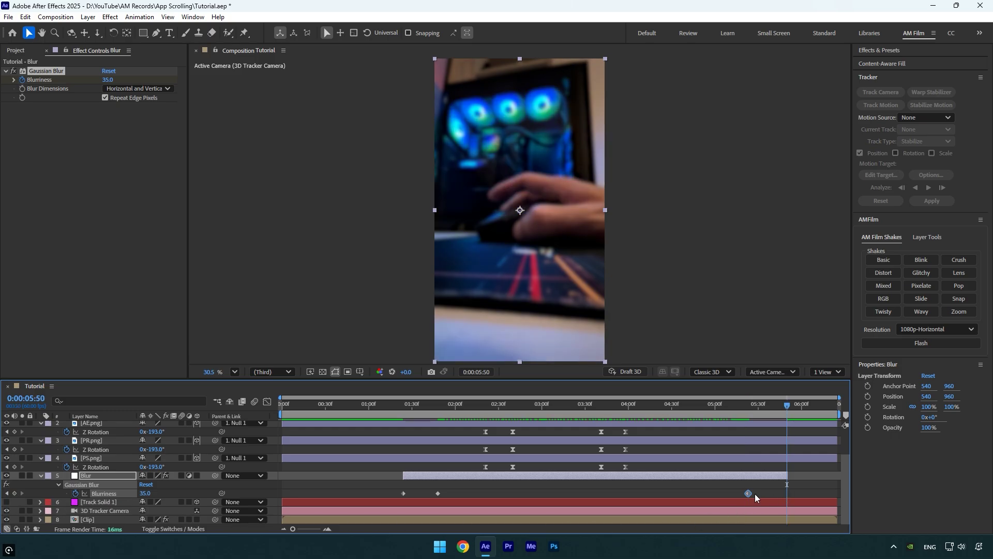
pyautogui.click(145, 492)
pyautogui.write('0')
pyautogui.press('Return')
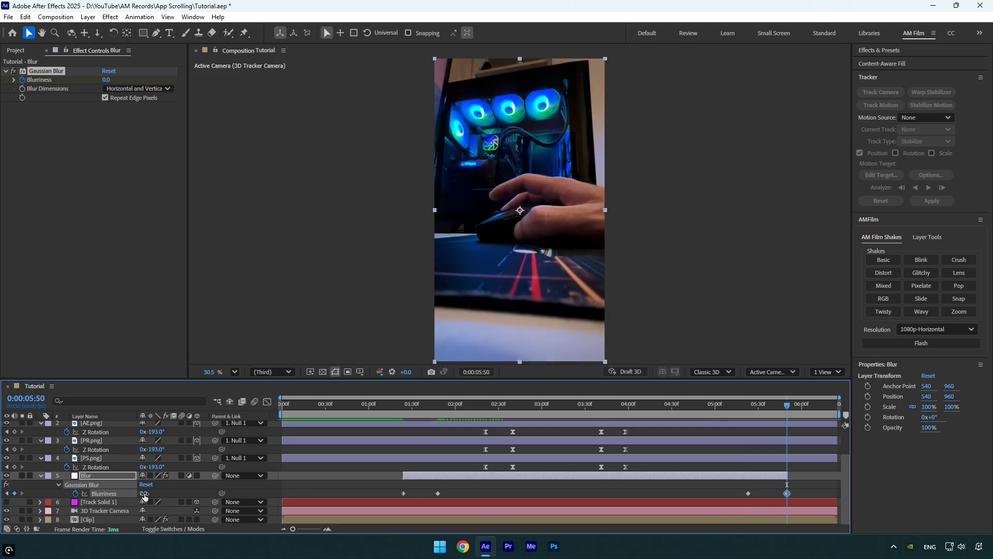
pyautogui.click(396, 405)
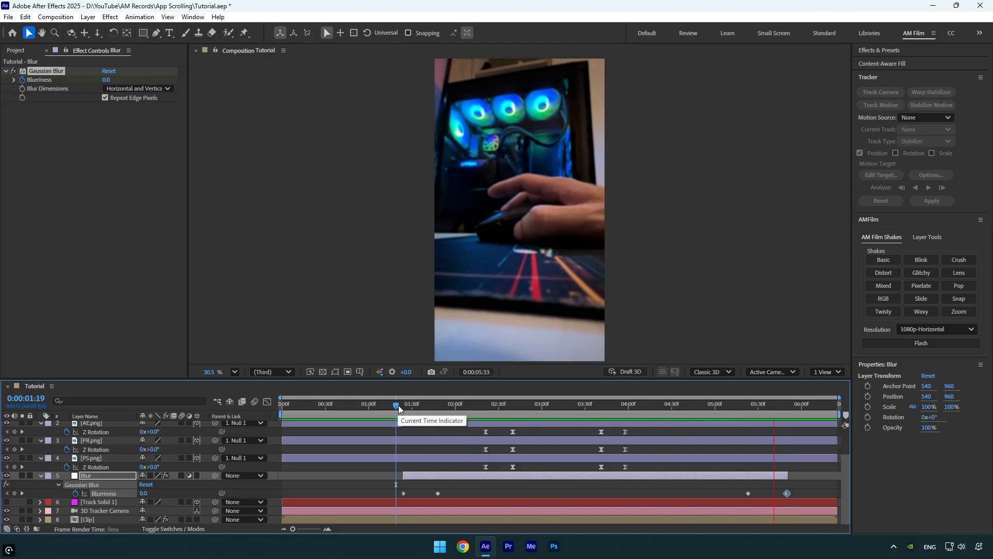
# Step: Easy Ease all four Blurriness keyframes and sharpen their speed curves in the Graph Editor
pyautogui.click(473, 404)
pyautogui.moveTo(393, 488); pyautogui.dragTo(793, 503)
pyautogui.press('F9')
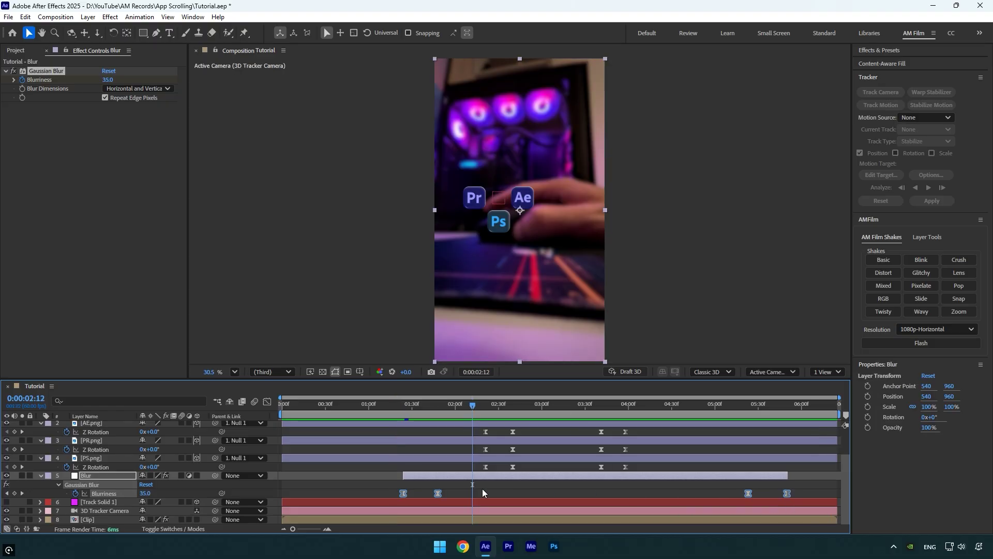
pyautogui.click(267, 401)
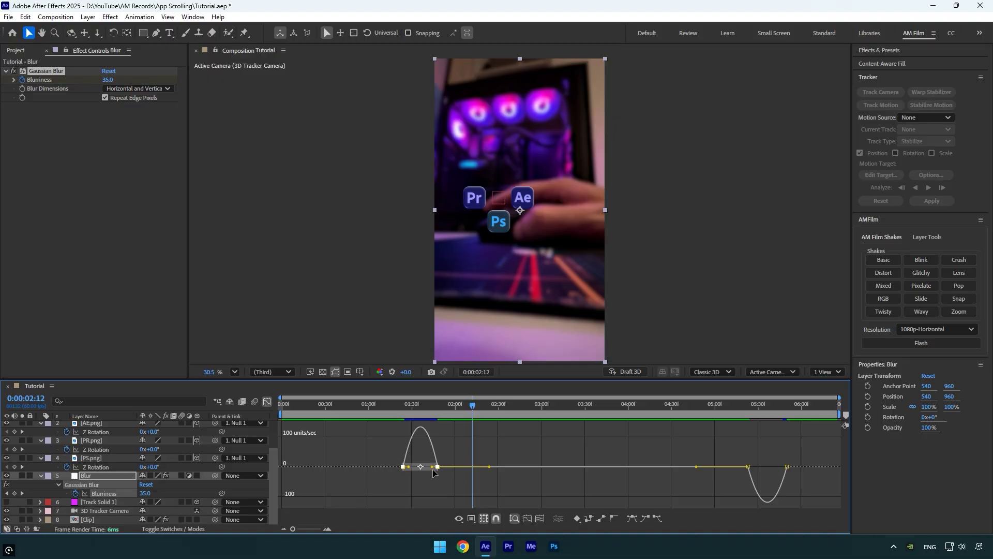
pyautogui.moveTo(426, 468); pyautogui.dragTo(421, 467)
pyautogui.moveTo(726, 470); pyautogui.dragTo(775, 487)
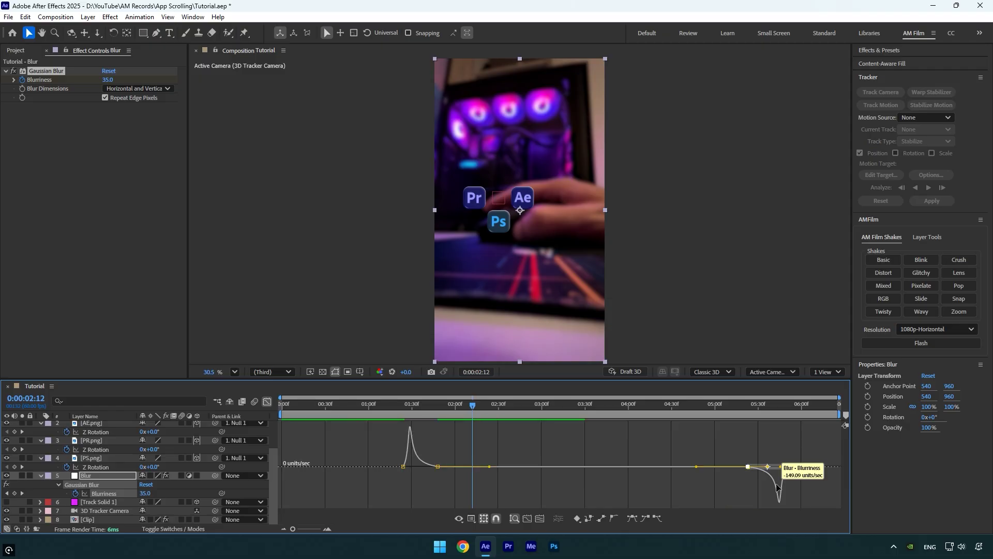
pyautogui.click(267, 402)
pyautogui.click(282, 405)
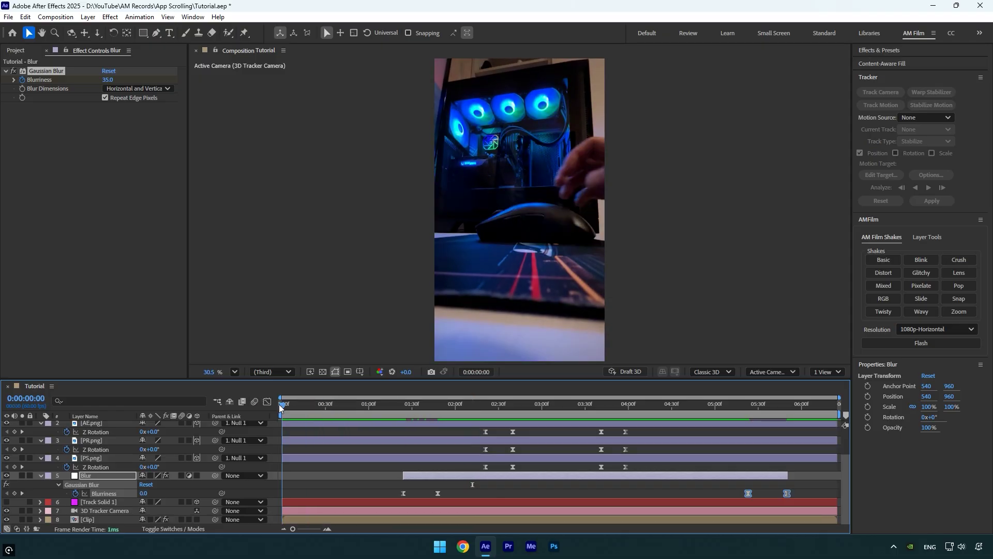
pyautogui.press('space')
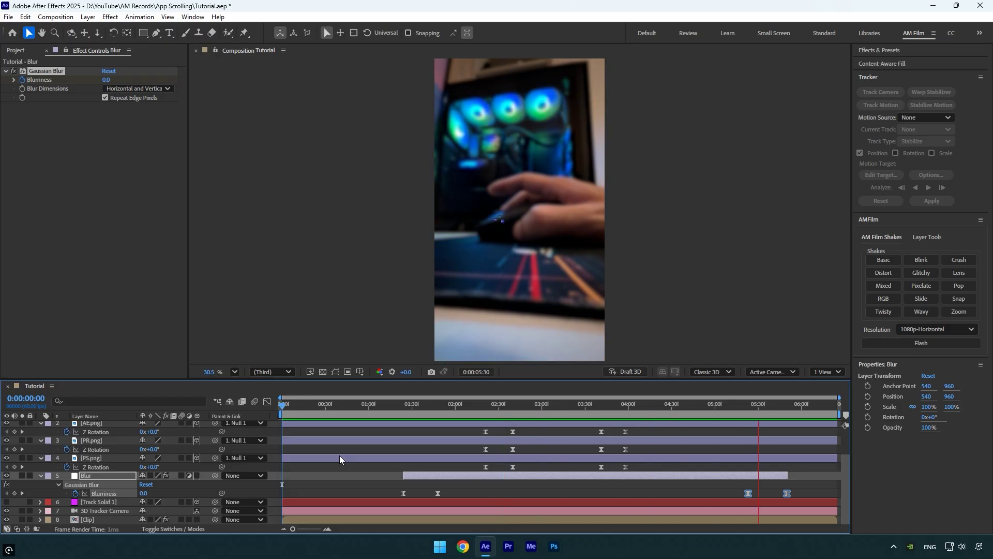
pyautogui.click(330, 412)
pyautogui.moveTo(346, 414); pyautogui.dragTo(752, 409)
pyautogui.scroll(3, 747, 457)
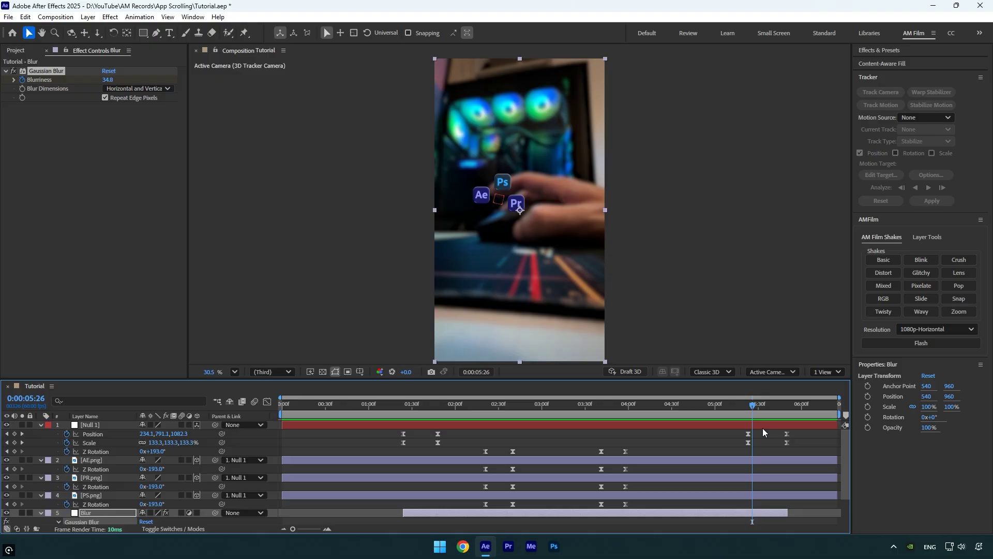
# Step: Keyframe the AE, PR and PS icons' Opacity from 100% at 5:26 to 0% at 5:43
pyautogui.click(762, 427)
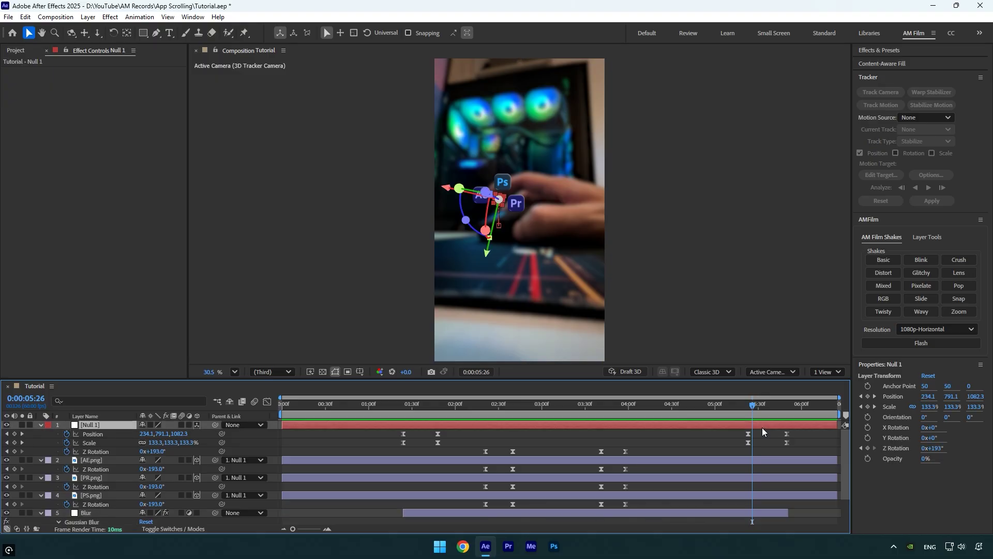
pyautogui.click(756, 460)
pyautogui.keyDown('shift'); pyautogui.click(98, 495); pyautogui.keyUp('shift')
pyautogui.press('t')
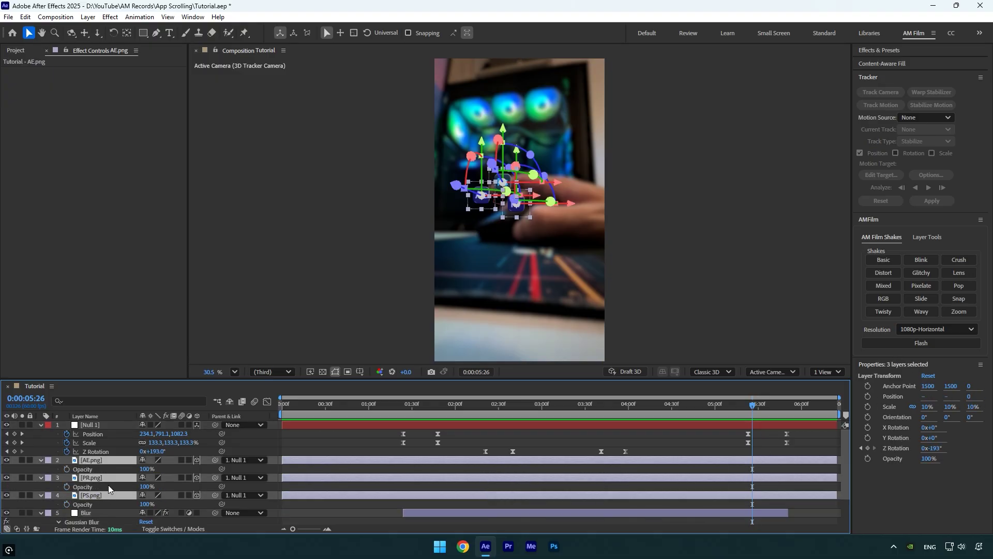
pyautogui.click(68, 469)
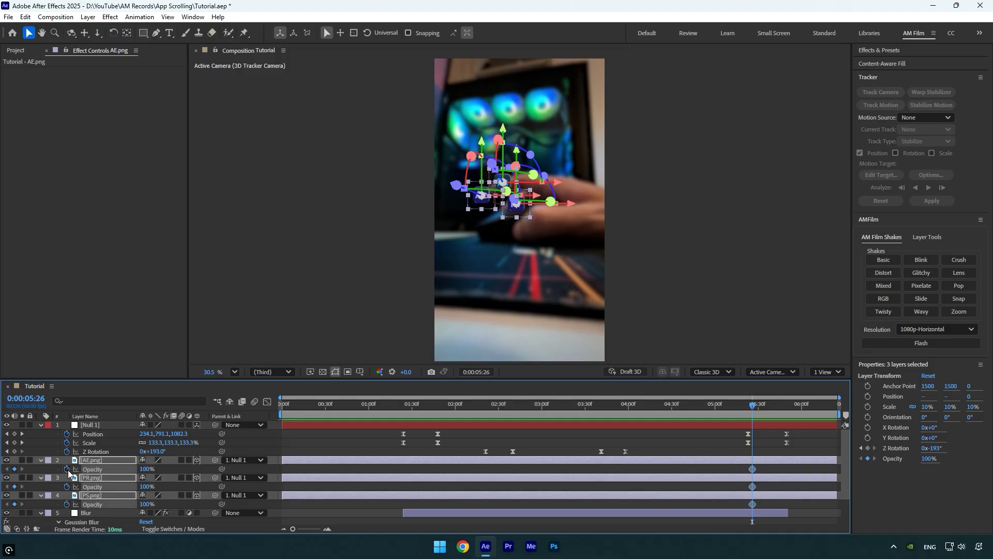
pyautogui.moveTo(752, 400); pyautogui.dragTo(777, 408)
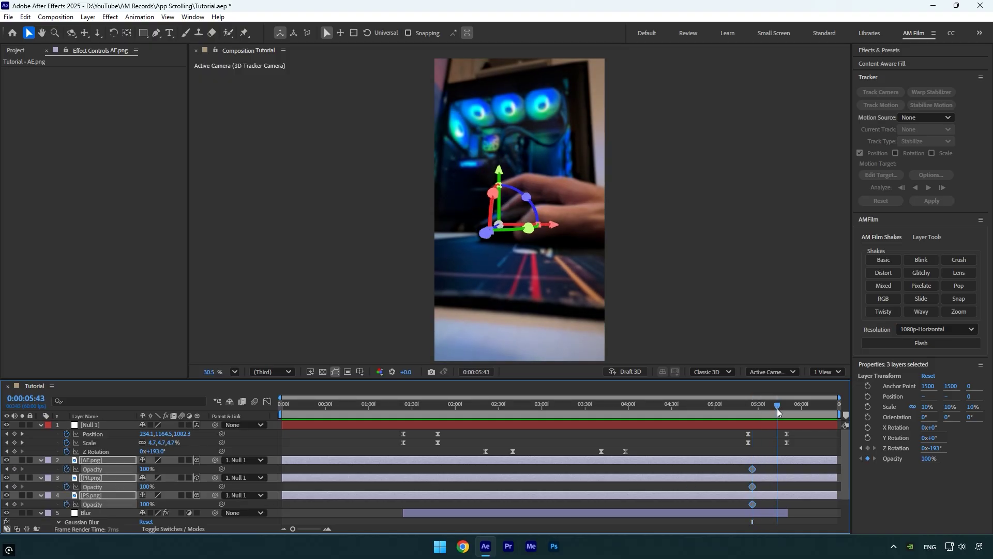
pyautogui.moveTo(139, 469); pyautogui.dragTo(46, 470)
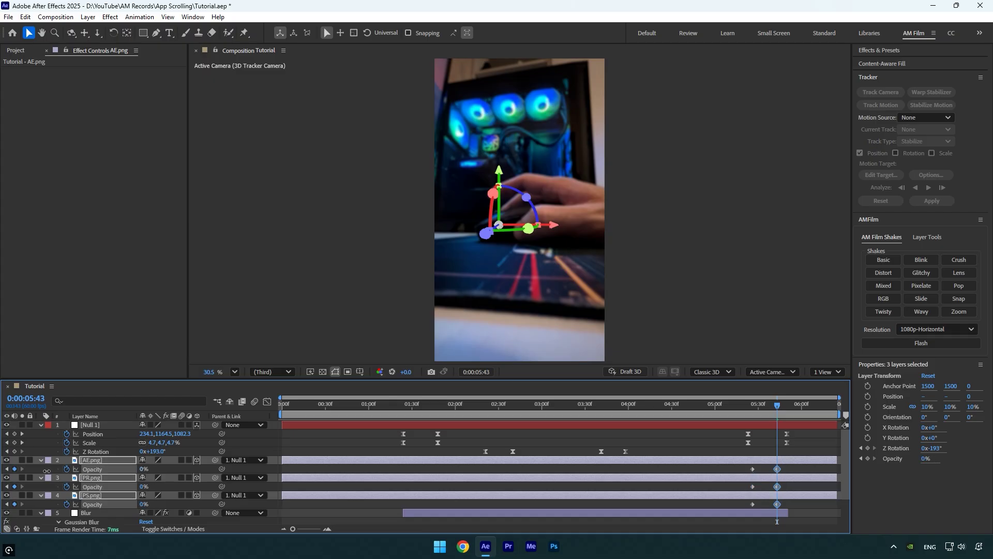
# Step: Preview the icon fade-out from 4:57, then enable motion blur on the three icons
pyautogui.moveTo(783, 414); pyautogui.dragTo(710, 413)
pyautogui.press('space')
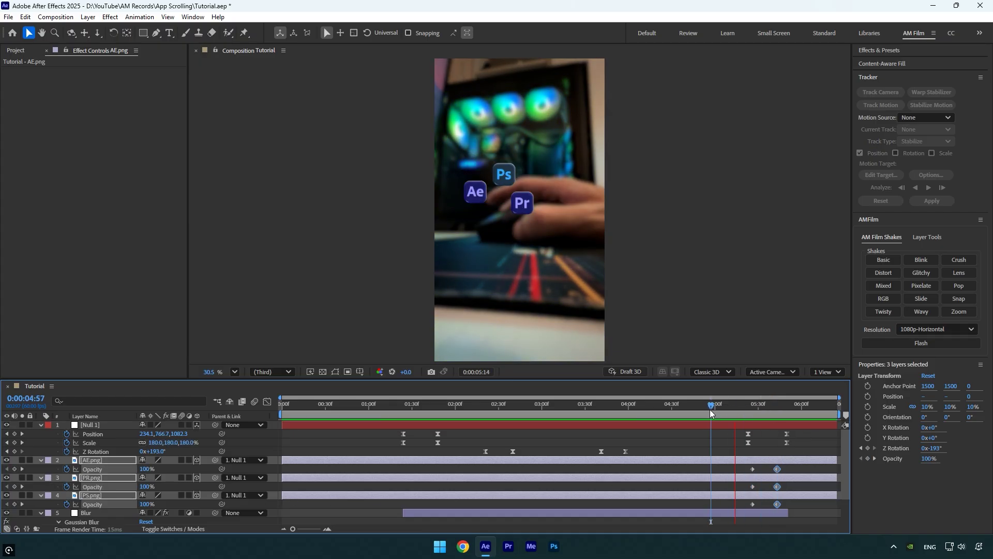
pyautogui.press('space')
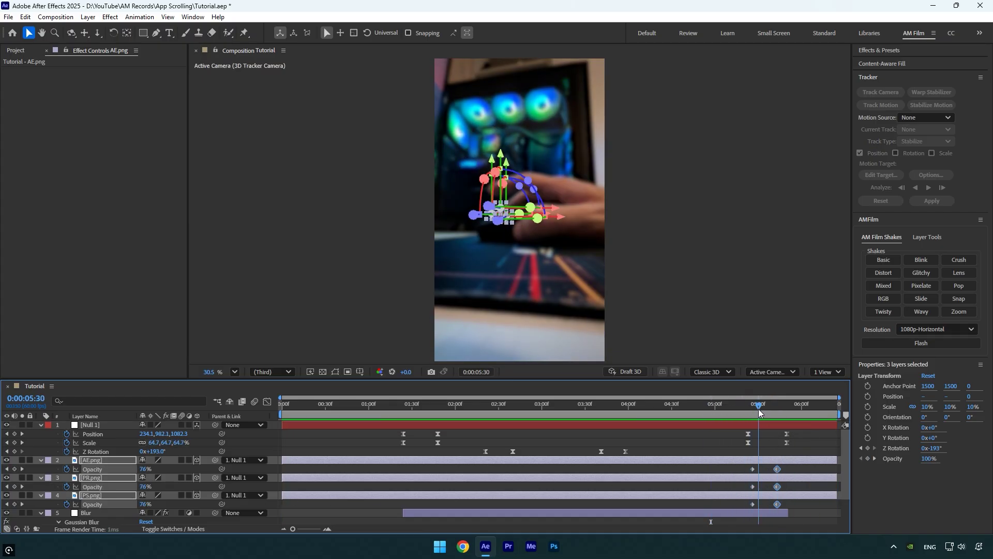
pyautogui.click(182, 459)
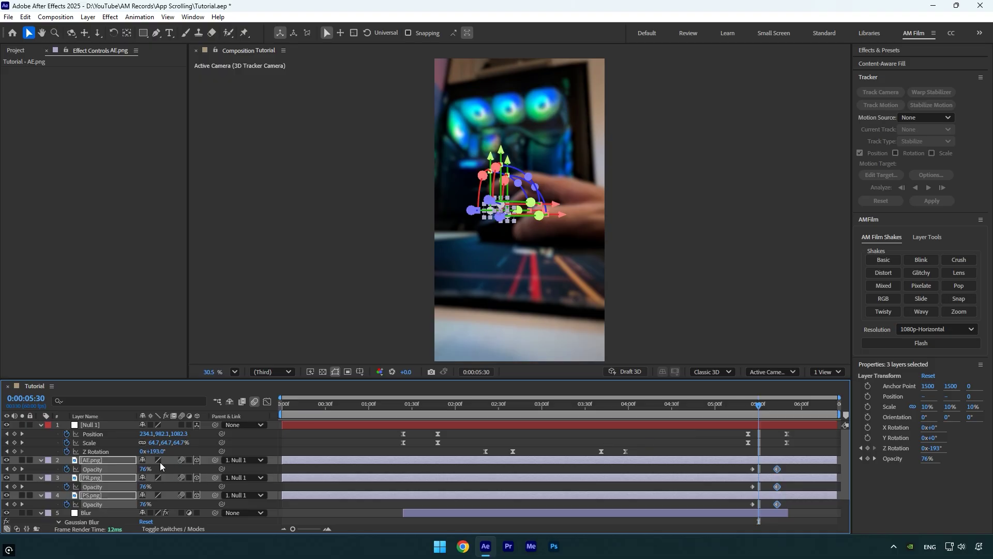
pyautogui.press('Home')
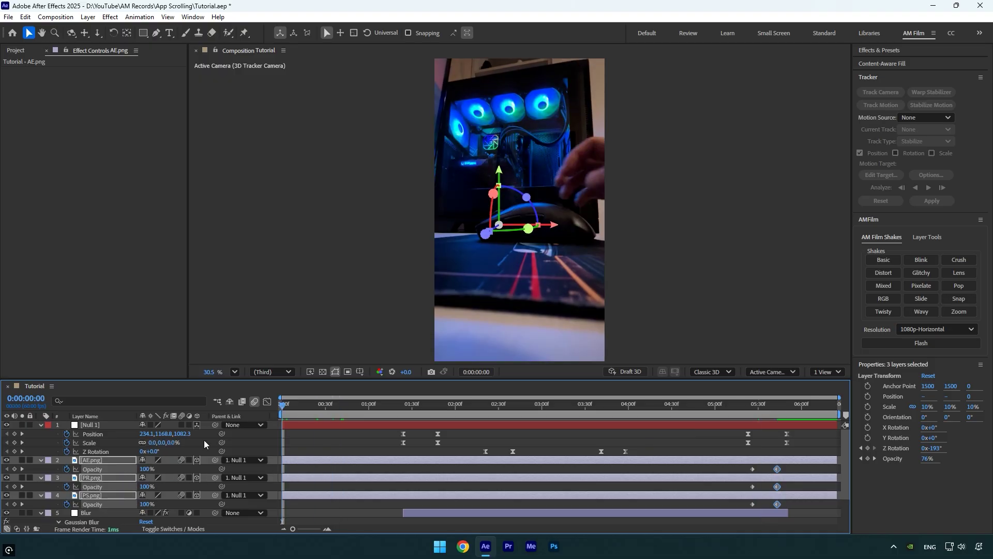
pyautogui.click(304, 448)
pyautogui.press('space')
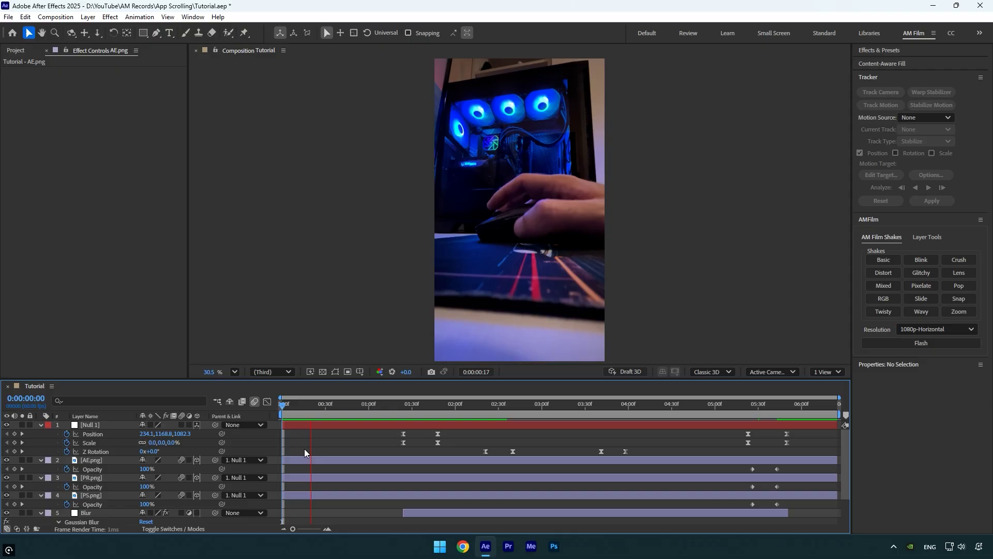